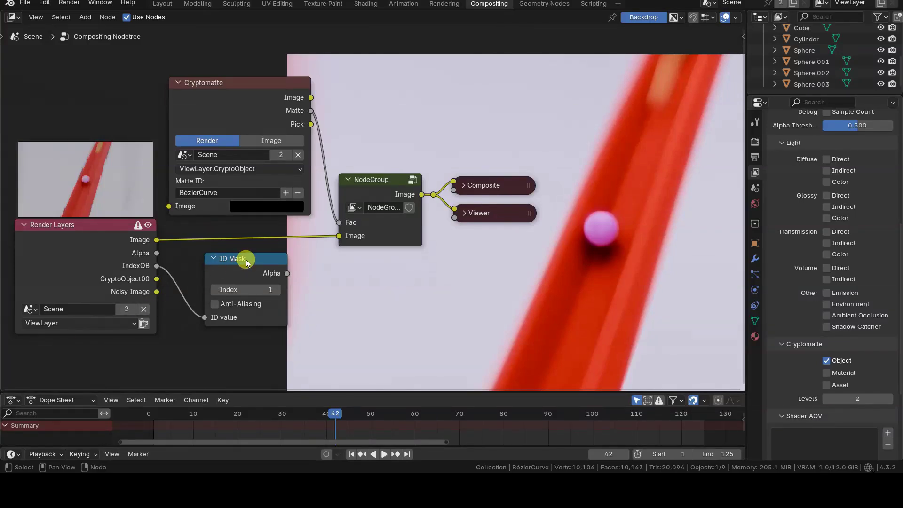
# - Select the ID Mask node and show the Sphere's Relations settings with its pass index
pyautogui.click(246, 258)
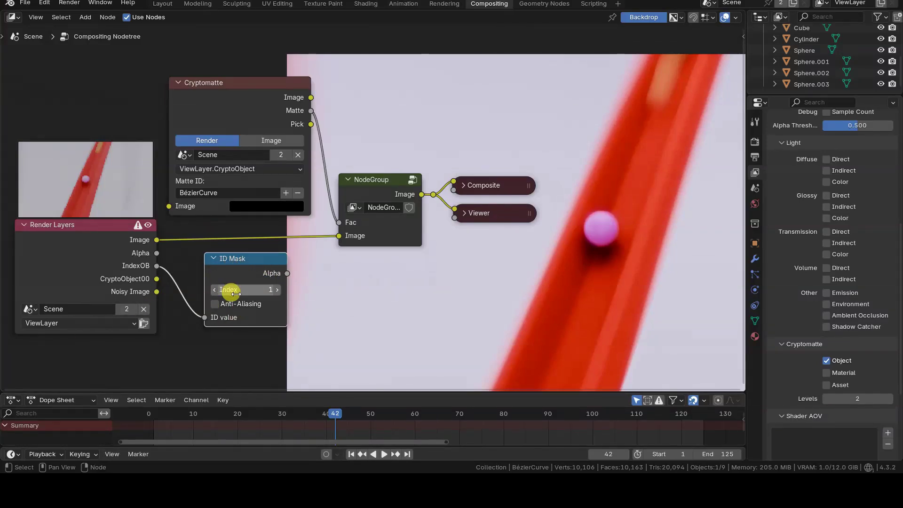
pyautogui.click(803, 50)
pyautogui.click(755, 243)
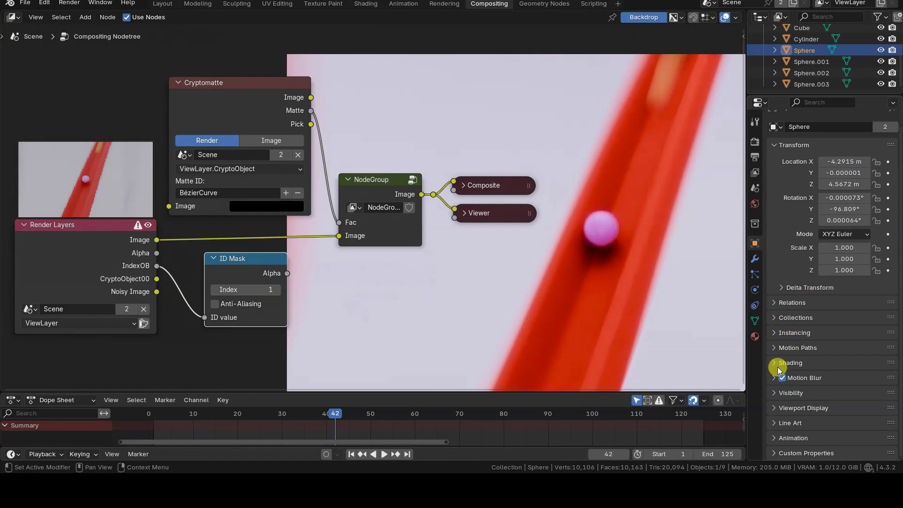
pyautogui.click(775, 302)
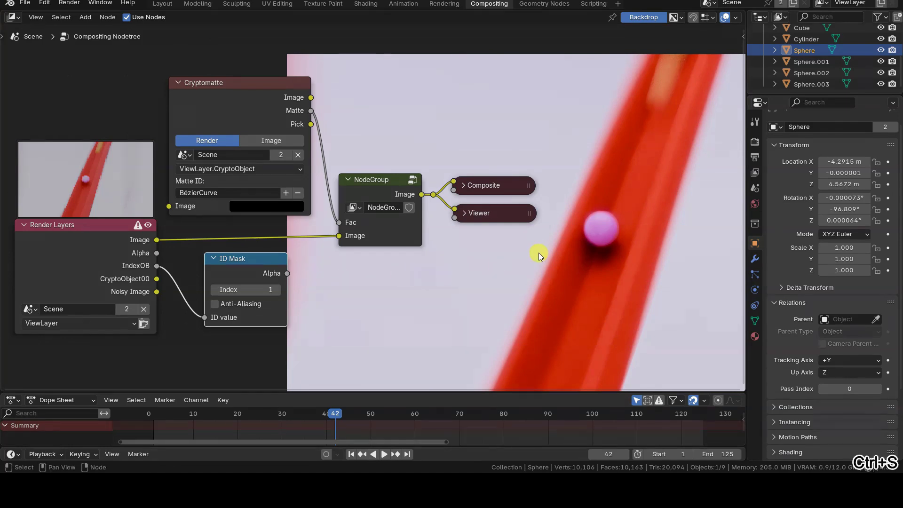
# - Check the pass indices of Sphere.001, Sphere.003, Cylinder and BézierCurve, which has index 1
pyautogui.click(804, 61)
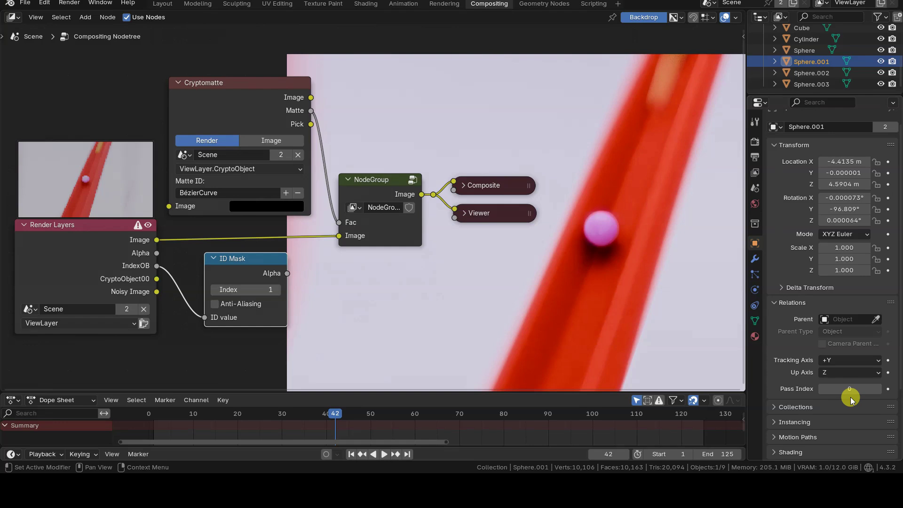
pyautogui.click(811, 84)
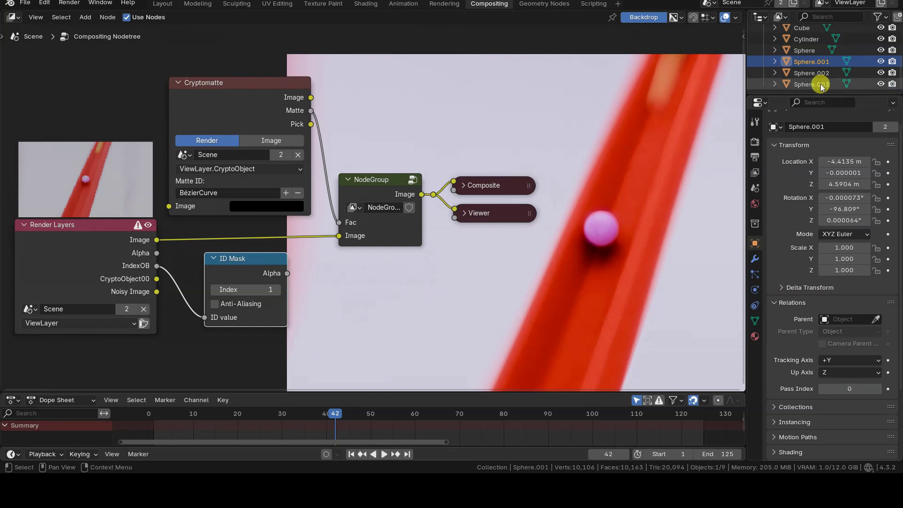
pyautogui.click(821, 38)
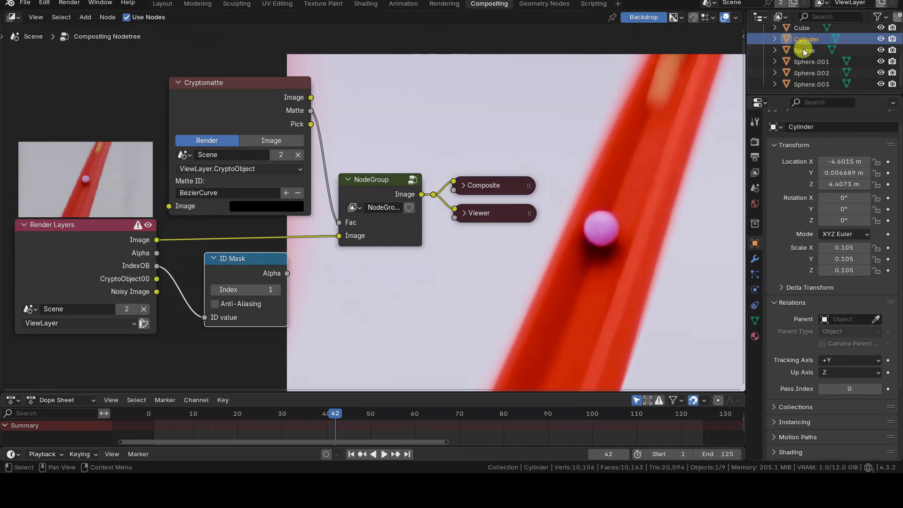
pyautogui.scroll(4, 799, 49)
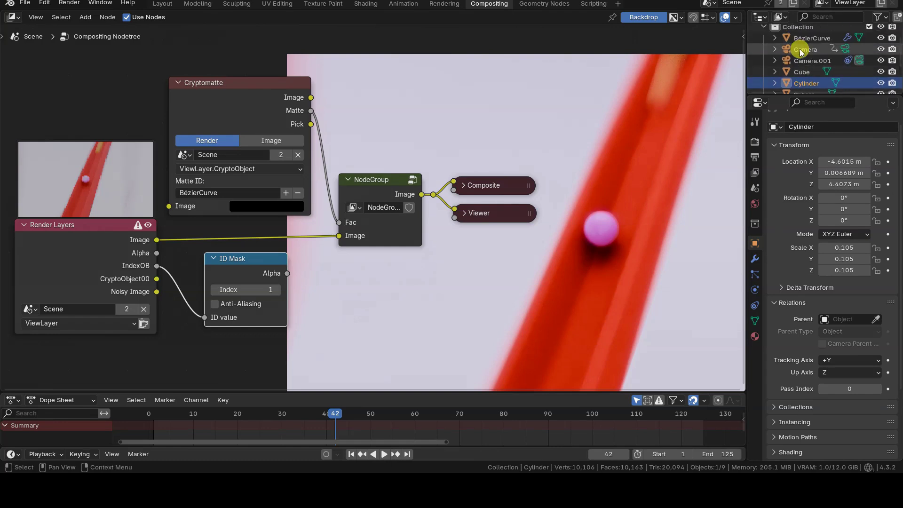
pyautogui.click(810, 39)
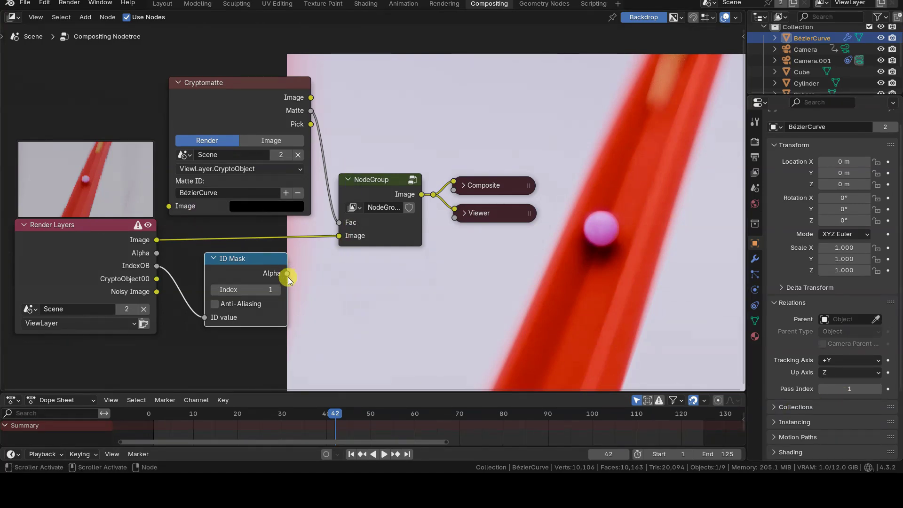
# - Compare the ID Mask alpha and Cryptomatte matte previews, then relink the NodeGroup image to the outputs
pyautogui.moveTo(287, 274); pyautogui.dragTo(434, 194)
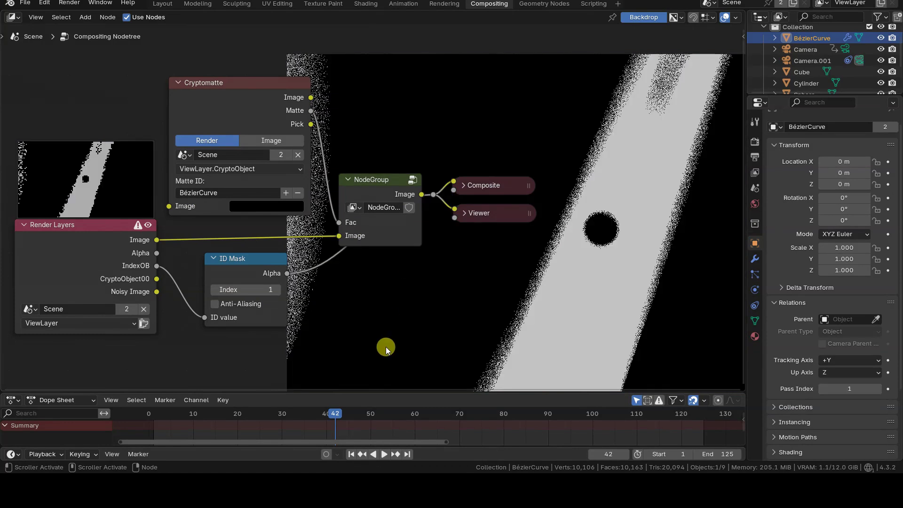
pyautogui.moveTo(311, 111)
pyautogui.mouseDown()
pyautogui.moveTo(417, 164)
pyautogui.moveTo(432, 194)
pyautogui.mouseUp()
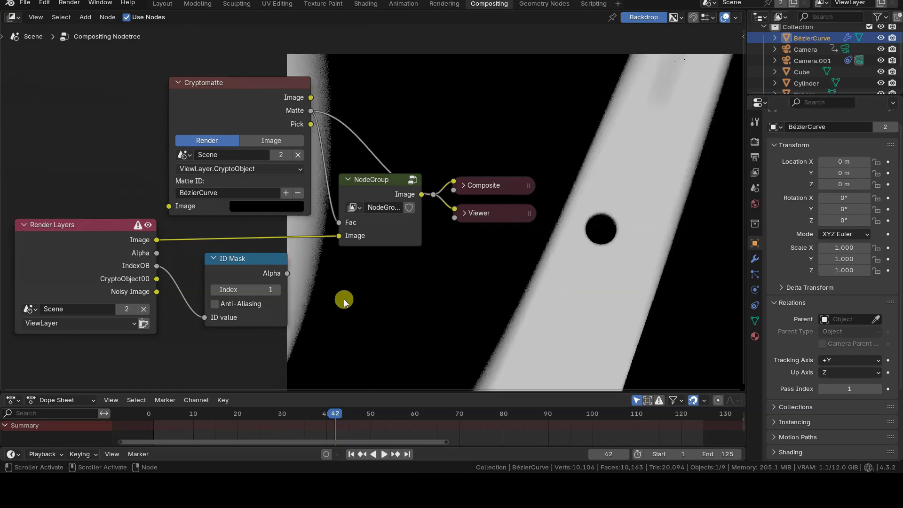
pyautogui.moveTo(286, 273); pyautogui.dragTo(433, 194)
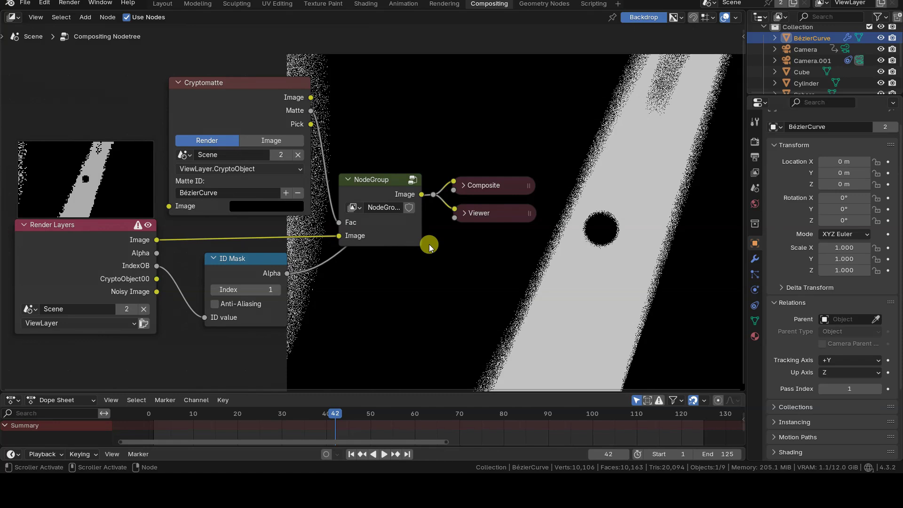
pyautogui.moveTo(422, 195); pyautogui.dragTo(434, 195)
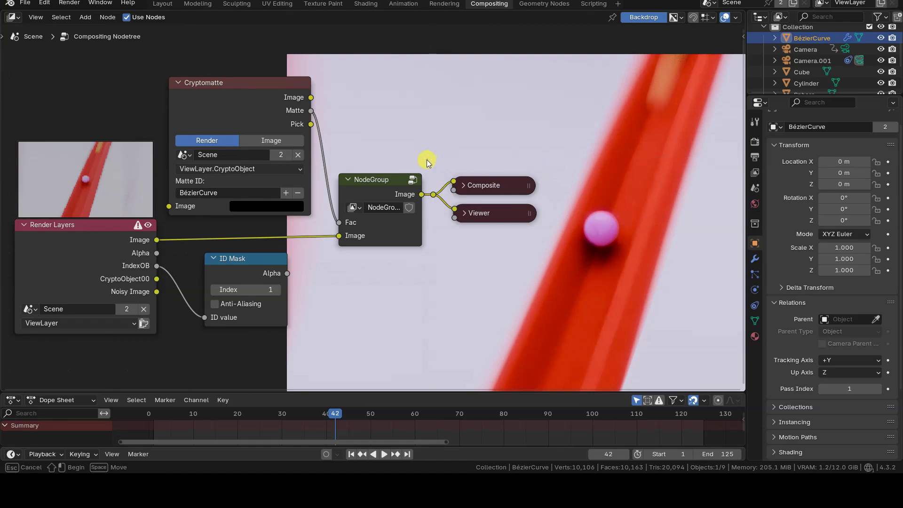
# - Move the Composite, Viewer and reroute nodes higher up and to the right
pyautogui.moveTo(427, 161); pyautogui.dragTo(548, 238)
pyautogui.press('g')
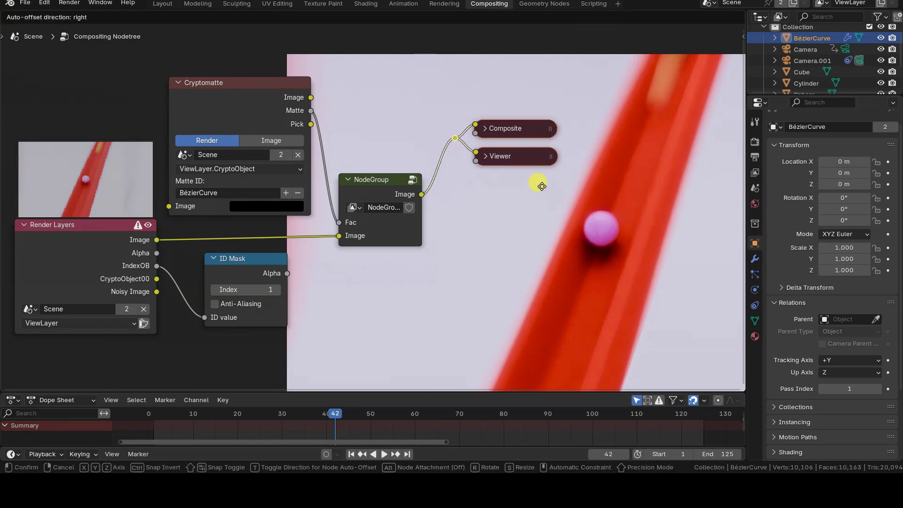
pyautogui.click(542, 186)
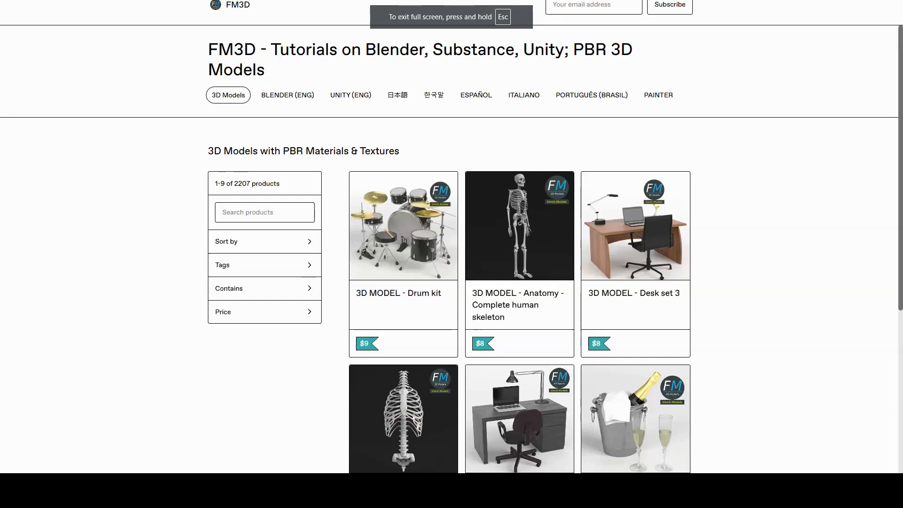
# - Show the BLENDER (ENG) tutorial listing on the FM3D site and scroll through it
pyautogui.click(291, 95)
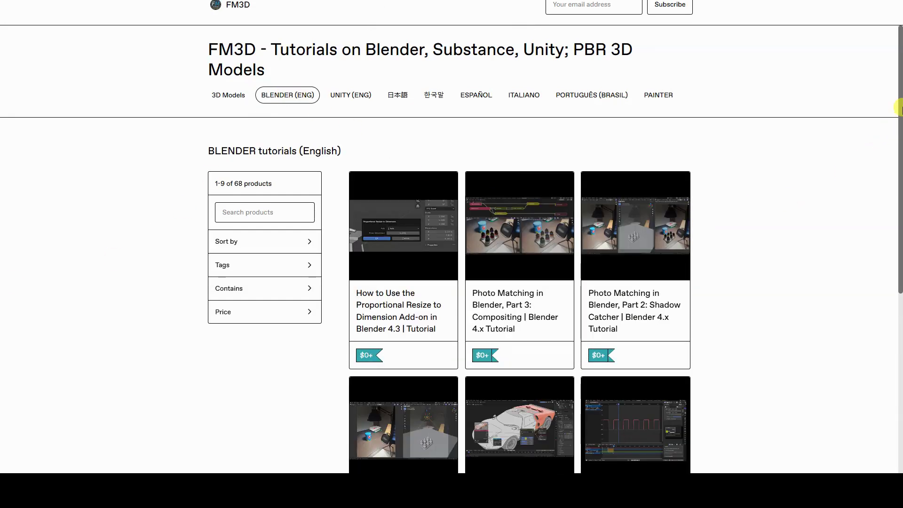
pyautogui.moveTo(900, 111); pyautogui.dragTo(900, 291)
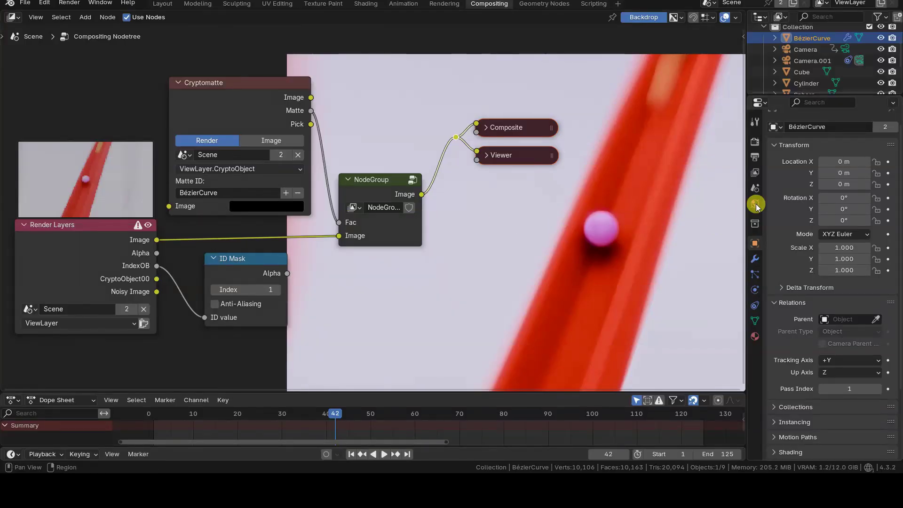
# - Collapse the Data, Light, View Layer, Shader AOV and Light Groups panels, leaving Cryptomatte visible, and save
pyautogui.click(753, 175)
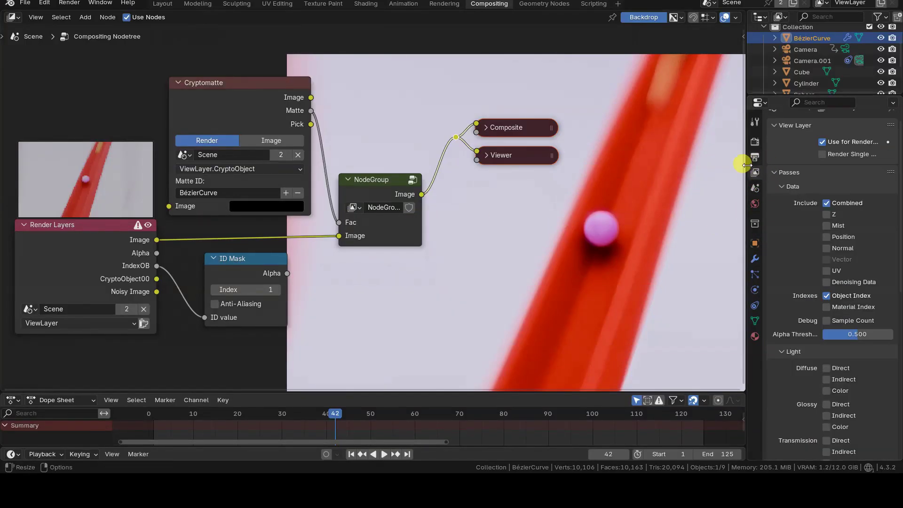
pyautogui.click(783, 187)
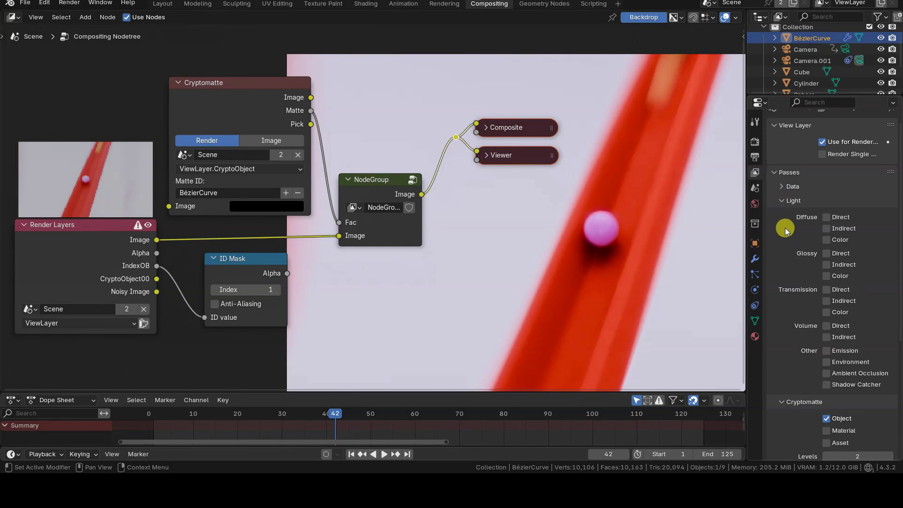
pyautogui.click(783, 200)
pyautogui.scroll(1, 795, 195)
pyautogui.click(777, 138)
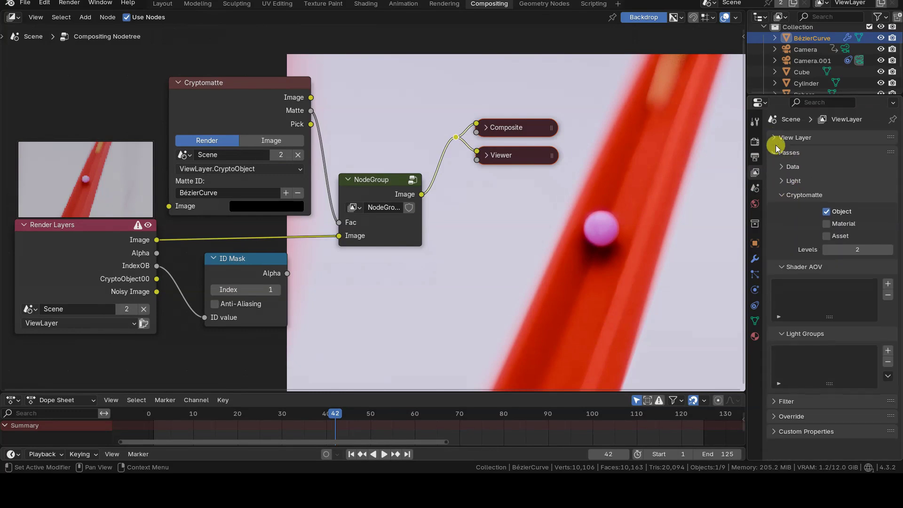
pyautogui.click(781, 267)
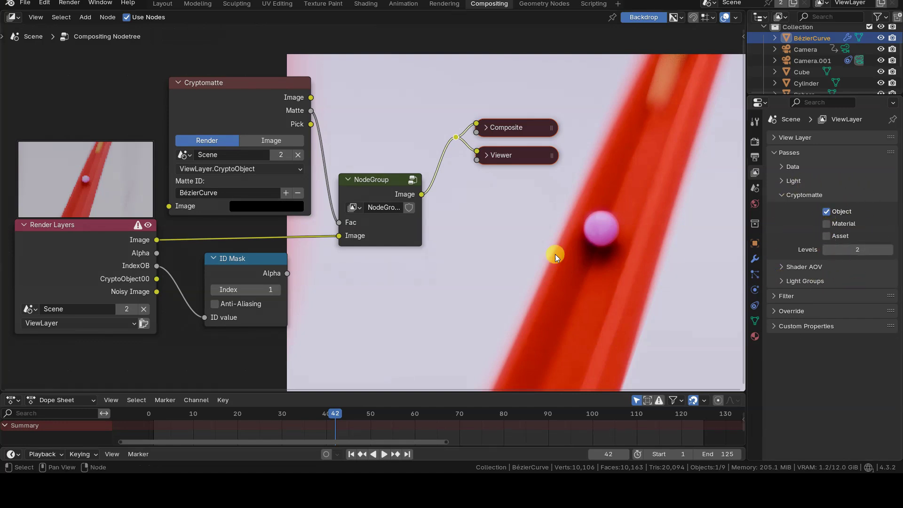
pyautogui.hotkey('ctrl', 's')
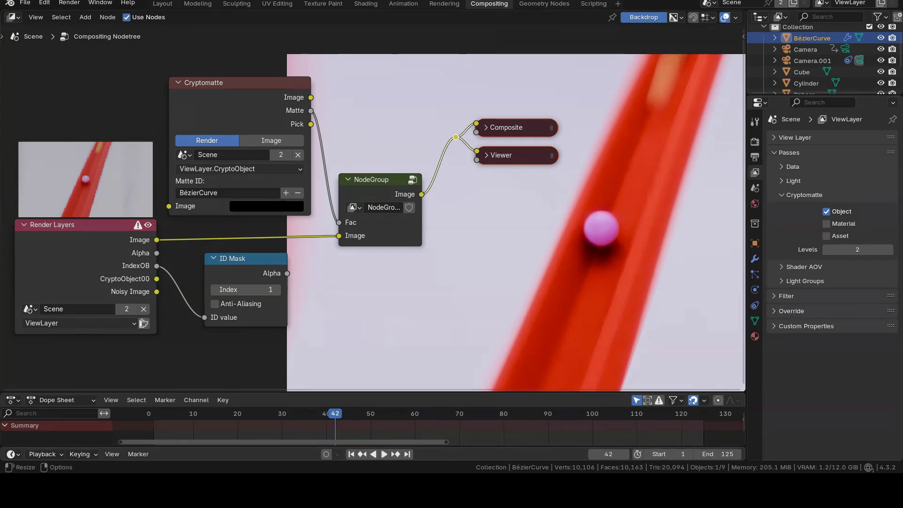
pyautogui.click(857, 258)
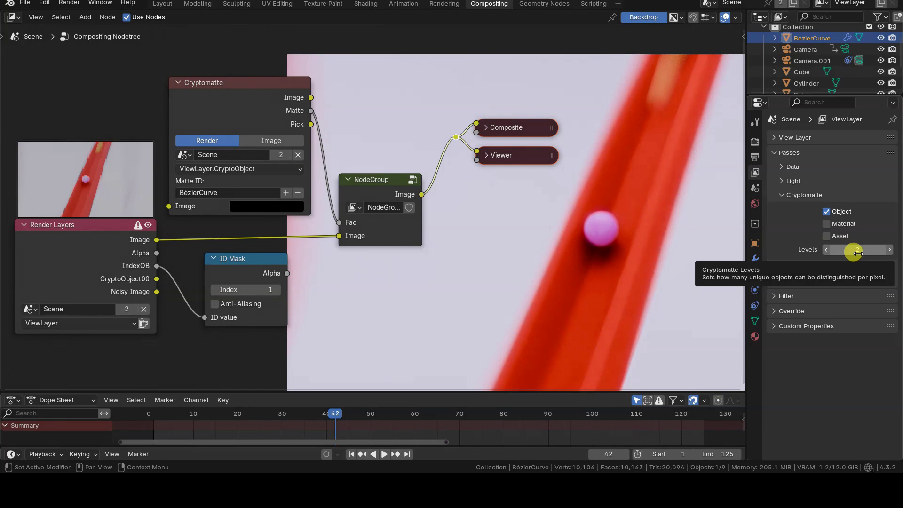
pyautogui.moveTo(854, 252); pyautogui.dragTo(889, 252)
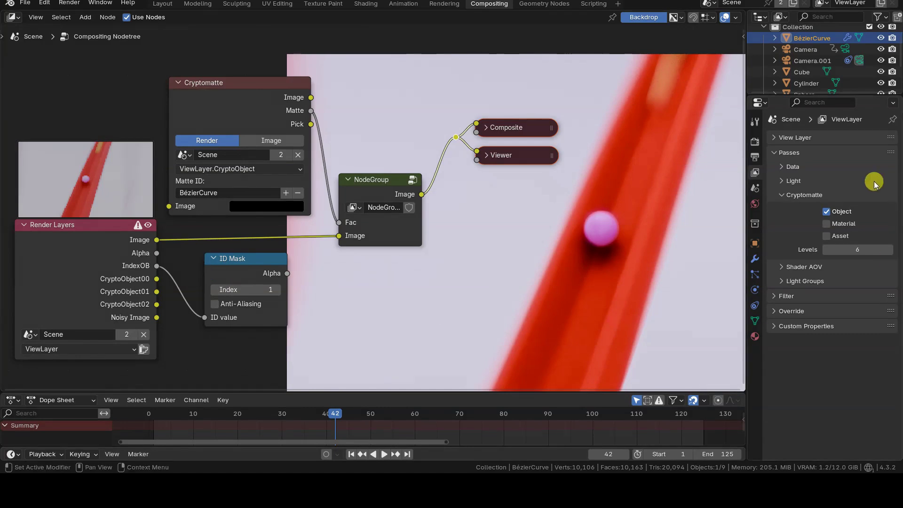
pyautogui.click(828, 211)
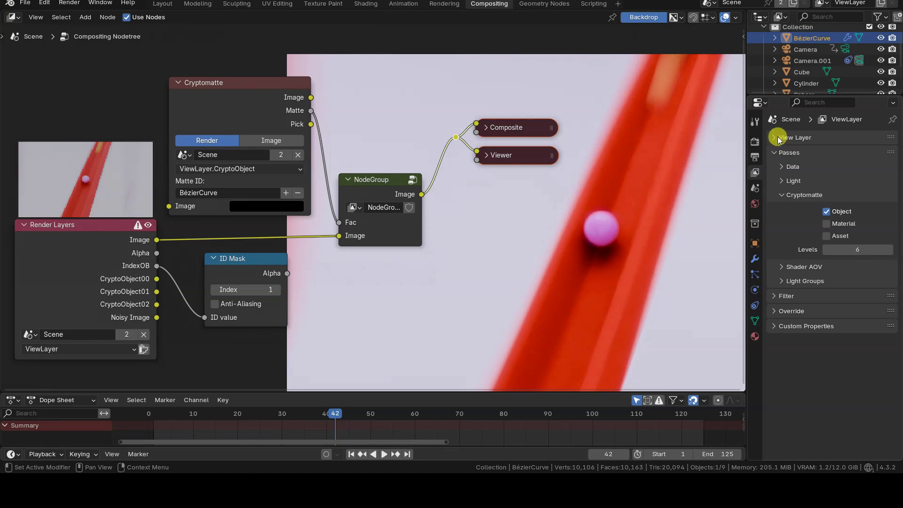
pyautogui.click(782, 167)
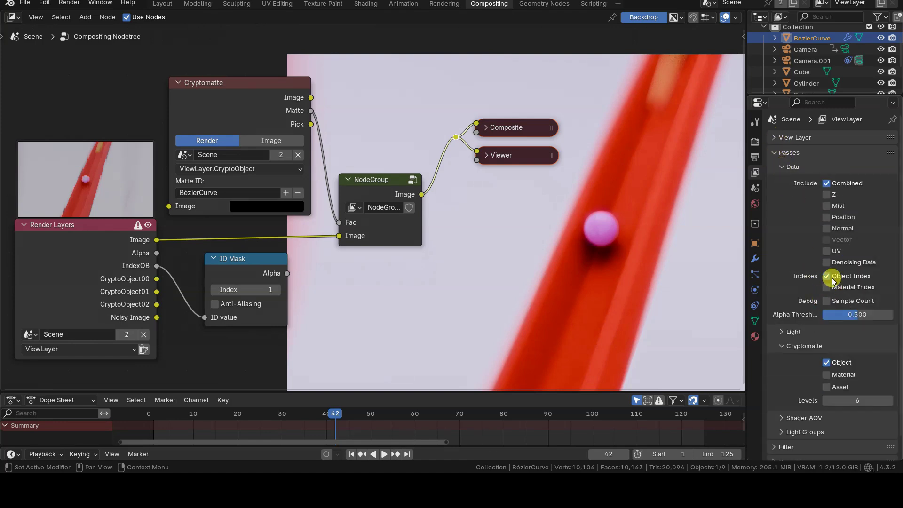
pyautogui.click(827, 276)
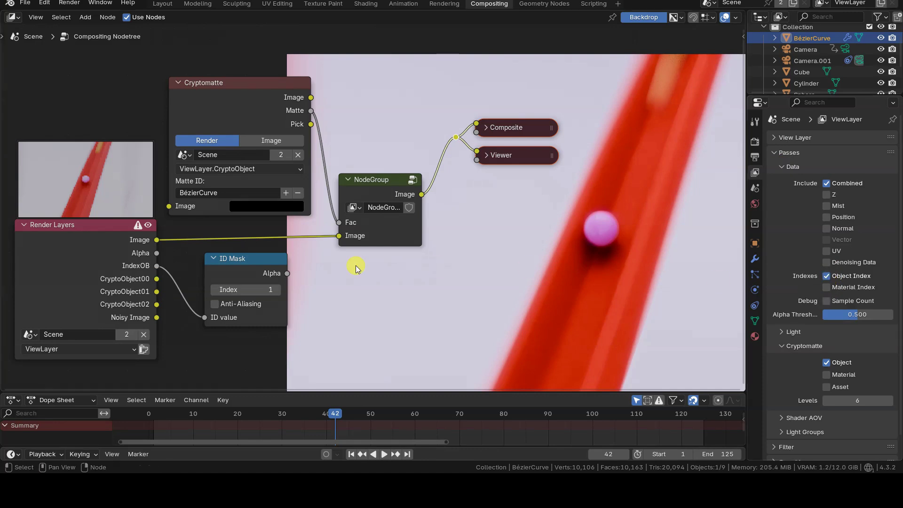
pyautogui.click(87, 266)
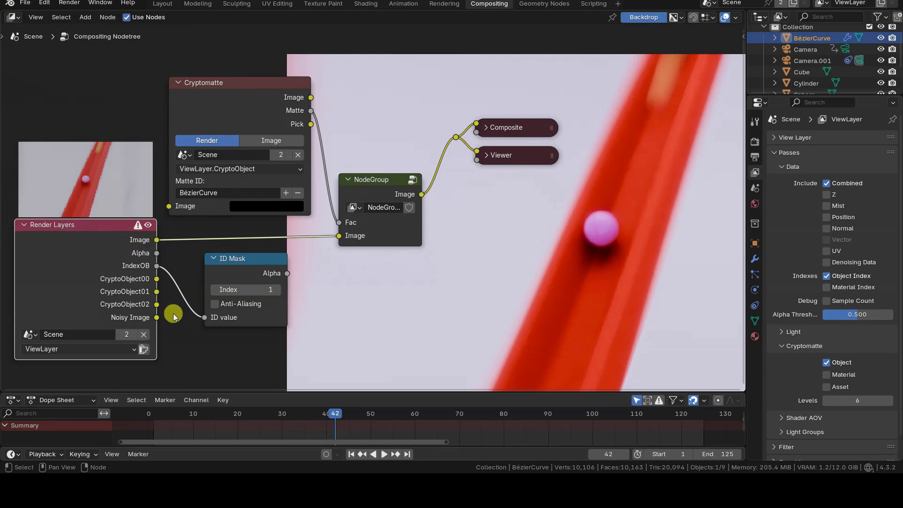
pyautogui.click(398, 305)
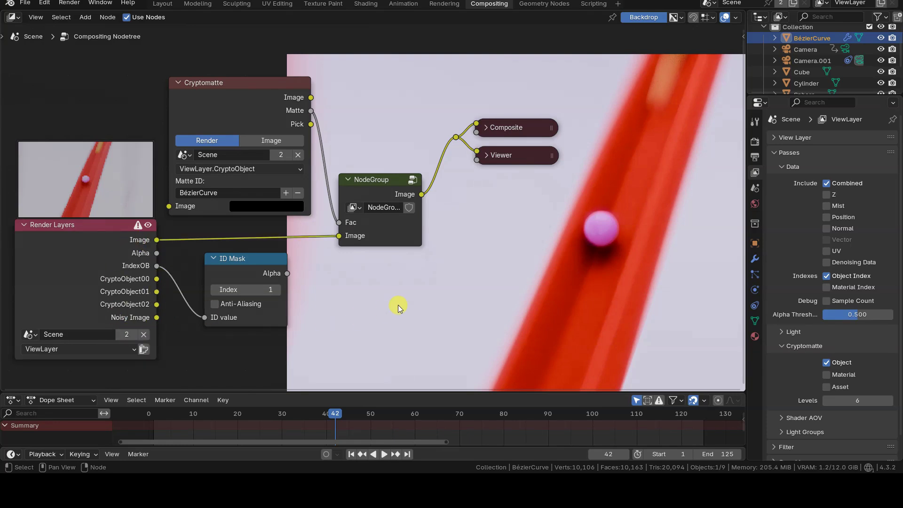
pyautogui.press('F12')
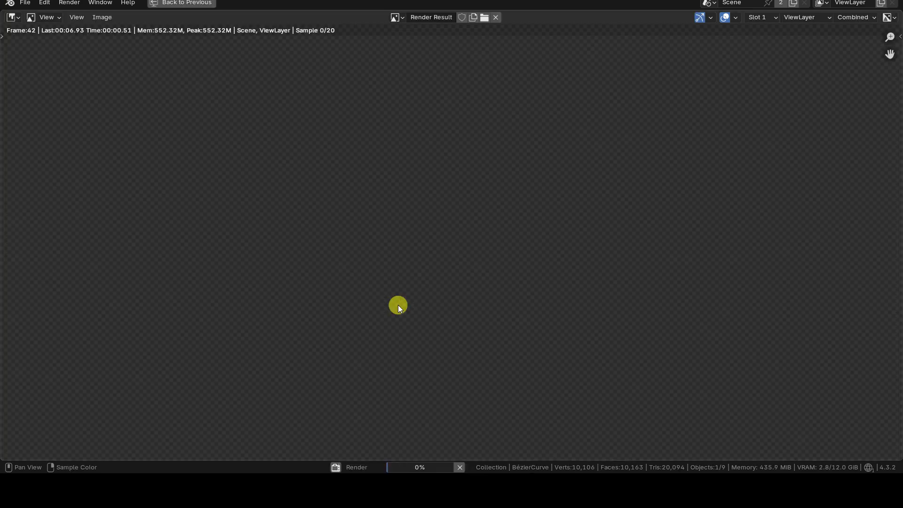
pyautogui.press('Escape')
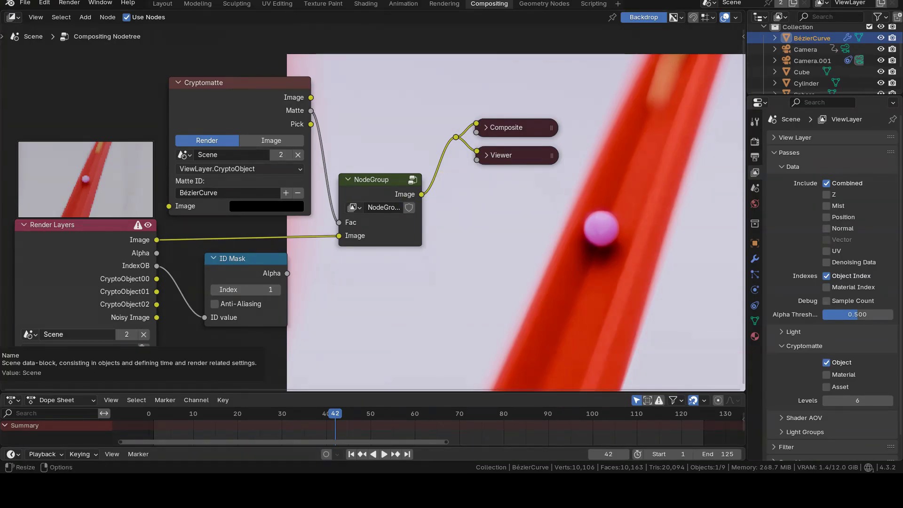
# - Set the Cryptomatte node's layer to ViewLayer.CryptoObject and fold away the Data passes
pyautogui.click(219, 80)
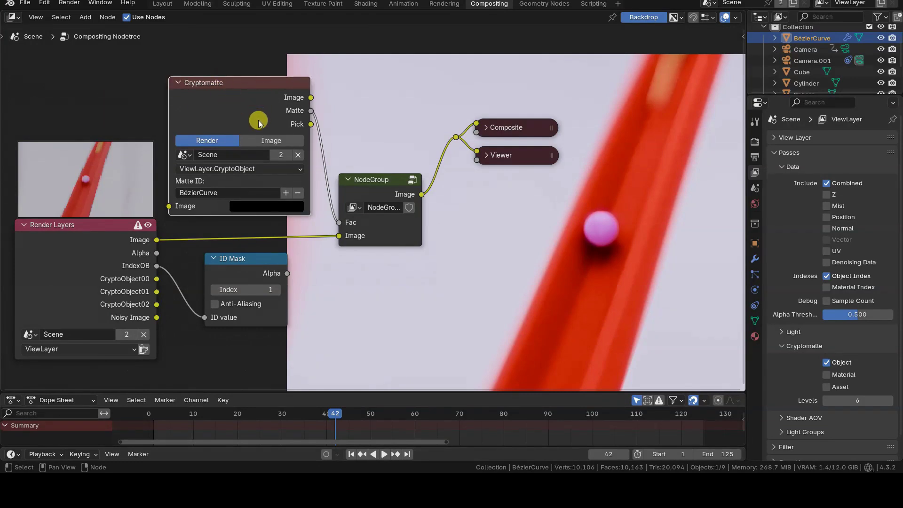
pyautogui.click(300, 171)
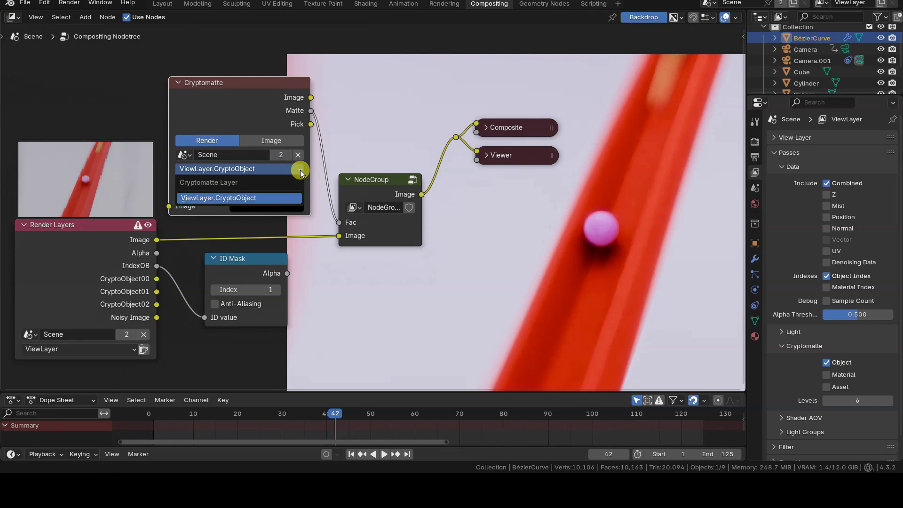
pyautogui.click(271, 196)
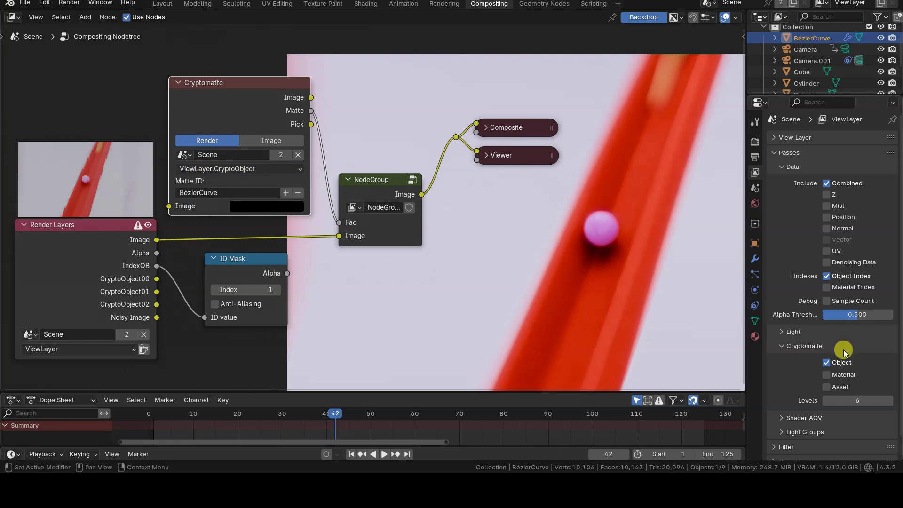
pyautogui.click(781, 167)
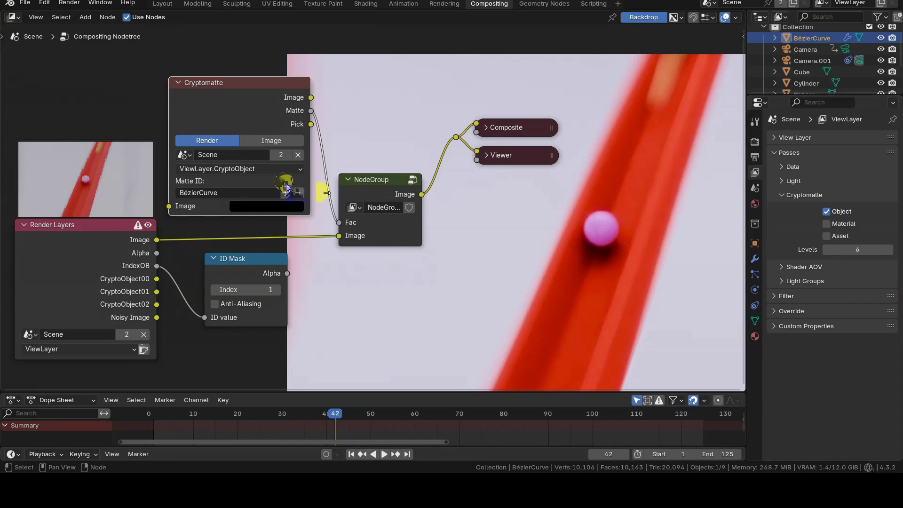
pyautogui.click(300, 170)
pyautogui.click(300, 169)
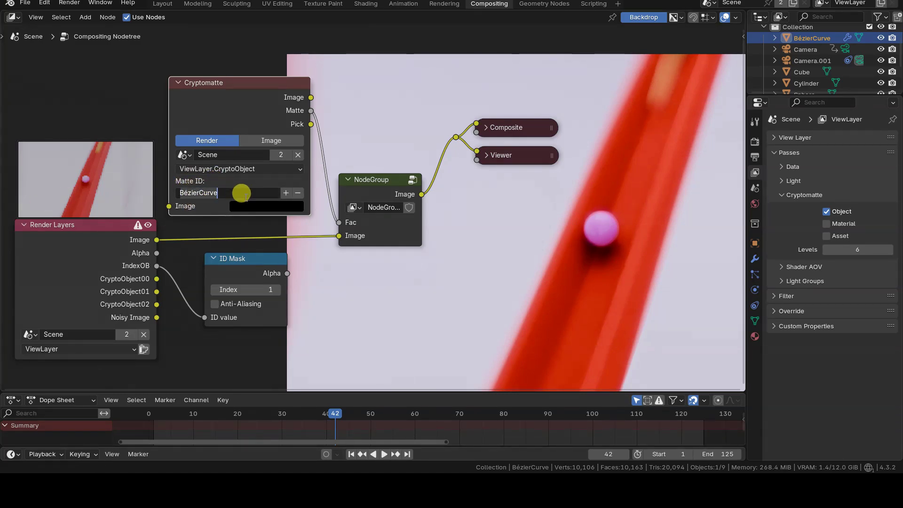
pyautogui.click(225, 190)
pyautogui.press('Return')
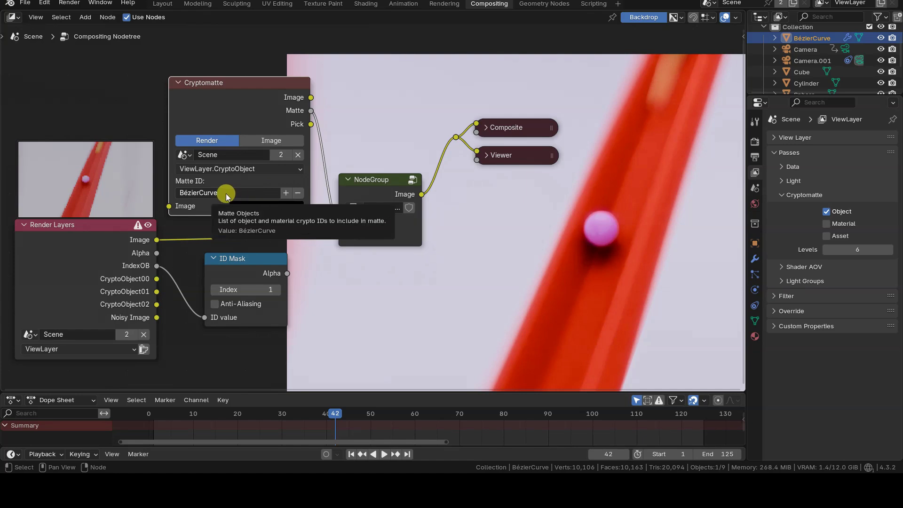
pyautogui.click(285, 192)
pyautogui.click(602, 221)
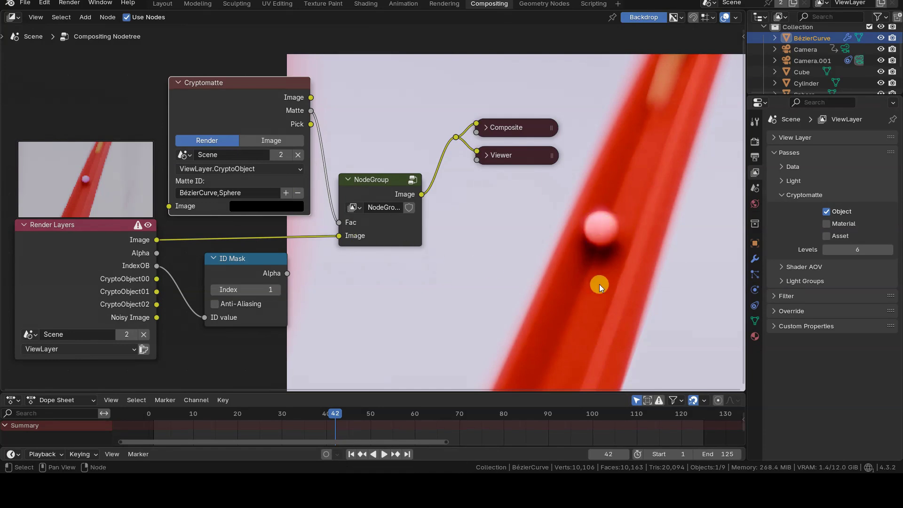
pyautogui.click(286, 193)
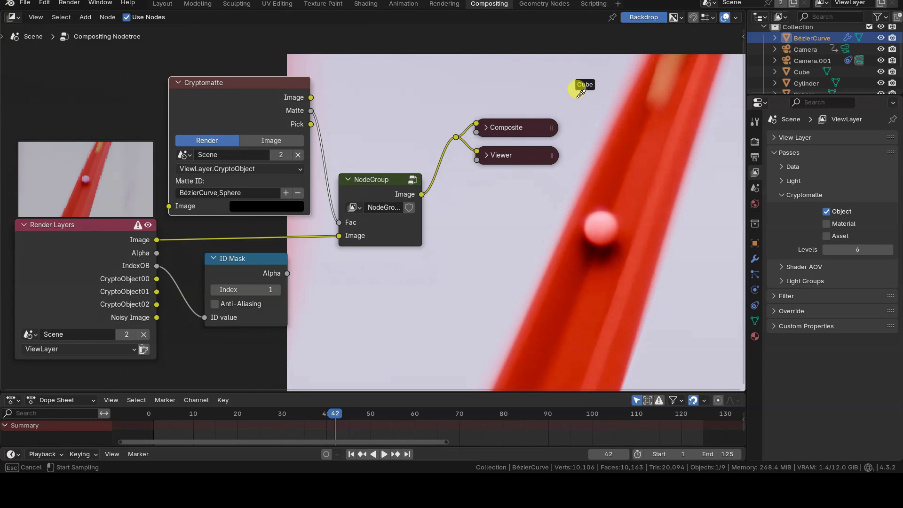
pyautogui.press('Escape')
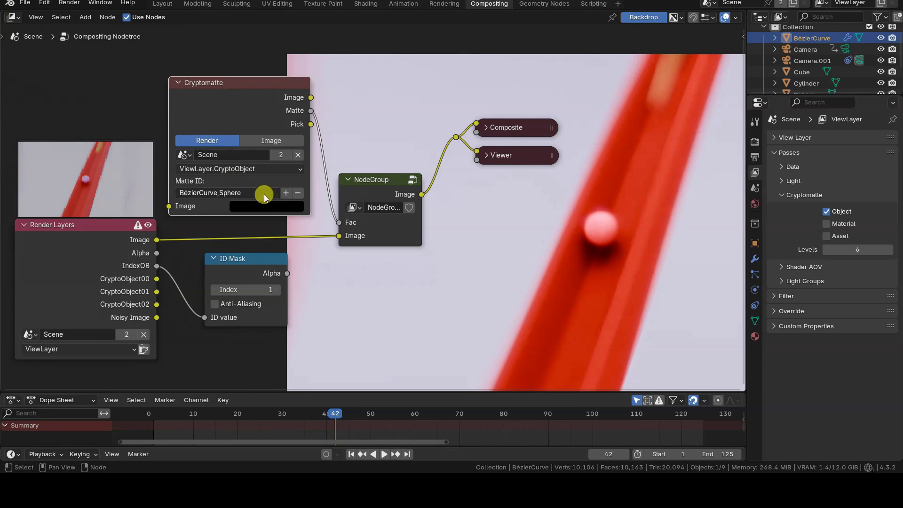
pyautogui.click(300, 194)
pyautogui.click(604, 221)
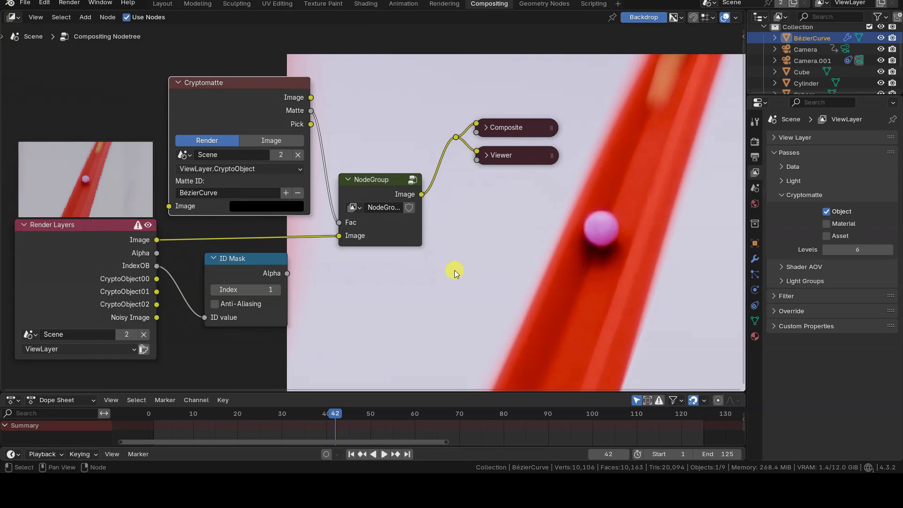
pyautogui.scroll(-2, 827, 61)
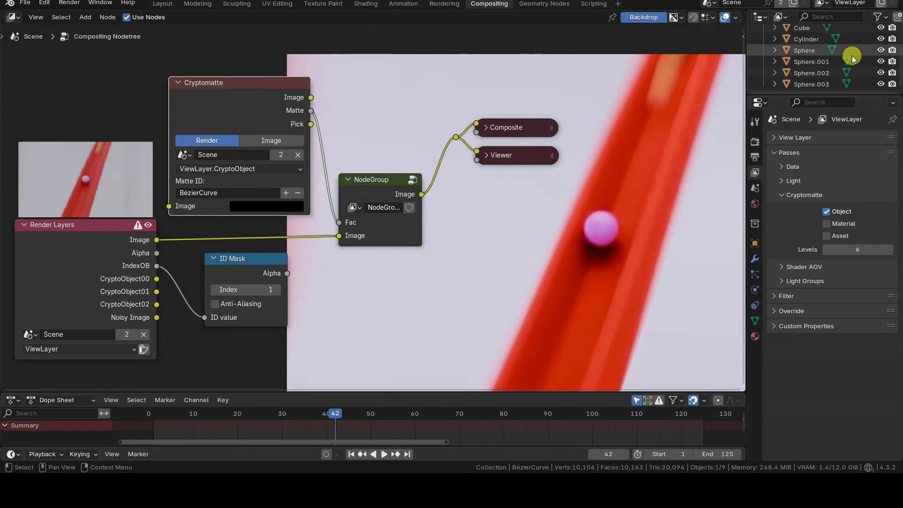
pyautogui.click(229, 192)
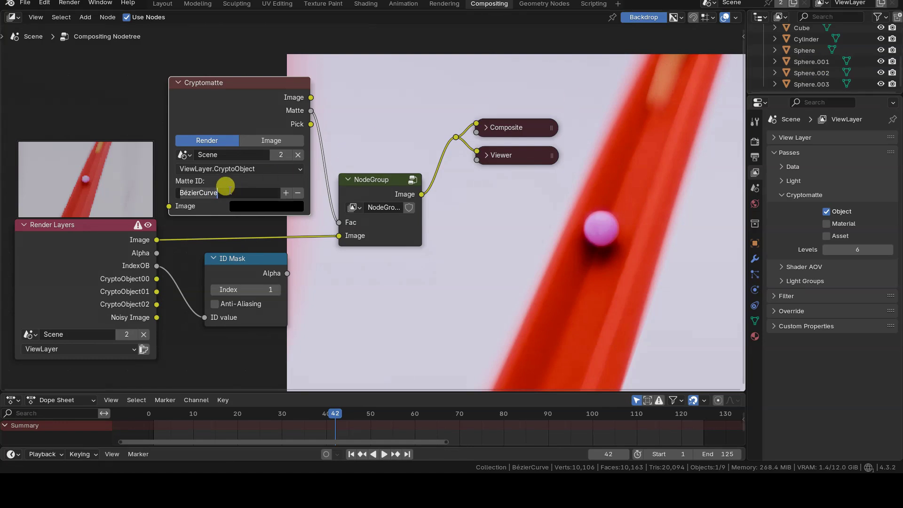
pyautogui.write(',')
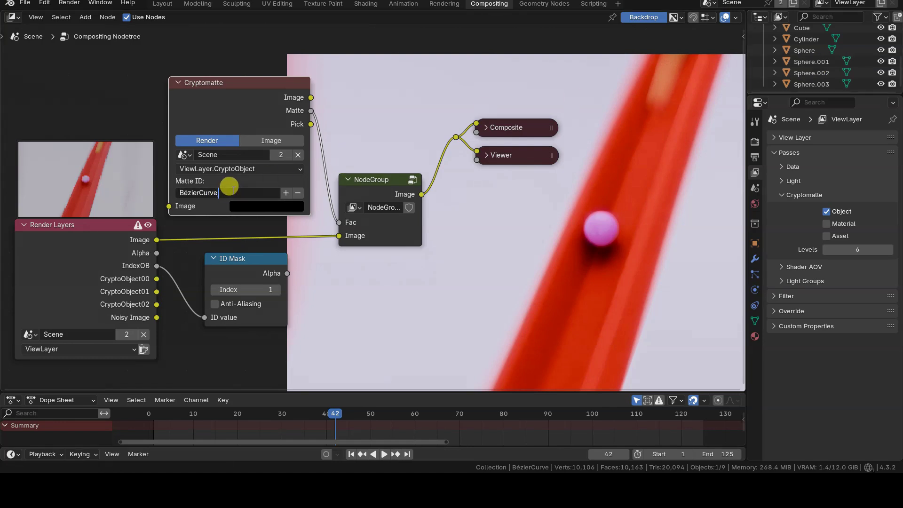
pyautogui.write('Sphere.001')
pyautogui.press('Return')
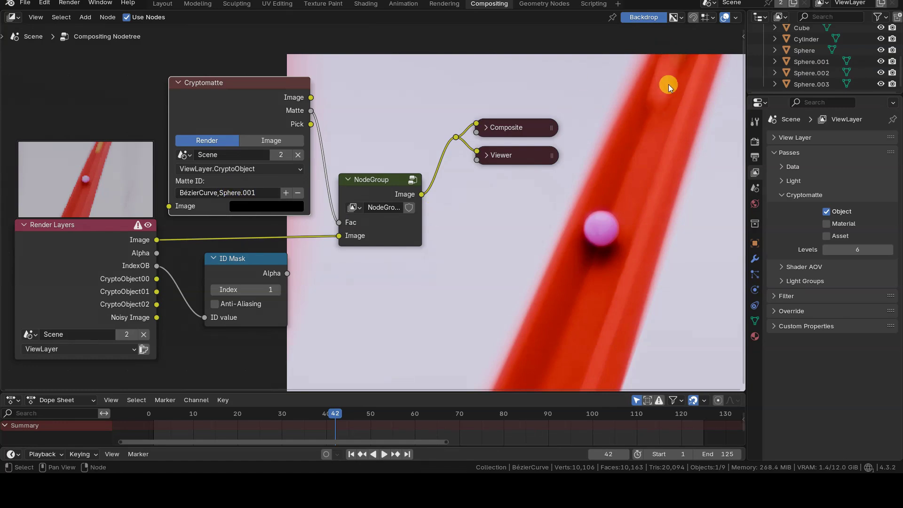
pyautogui.click(262, 193)
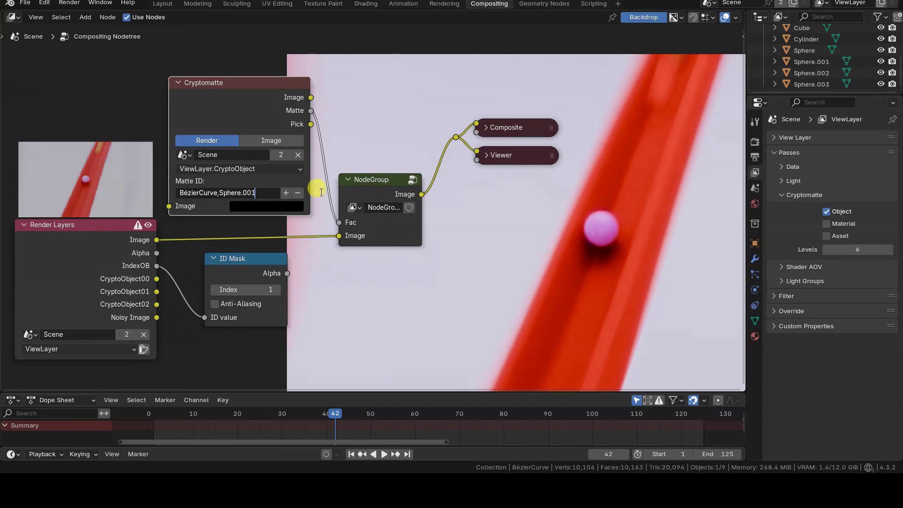
pyautogui.write(',Sphere')
pyautogui.press('Return')
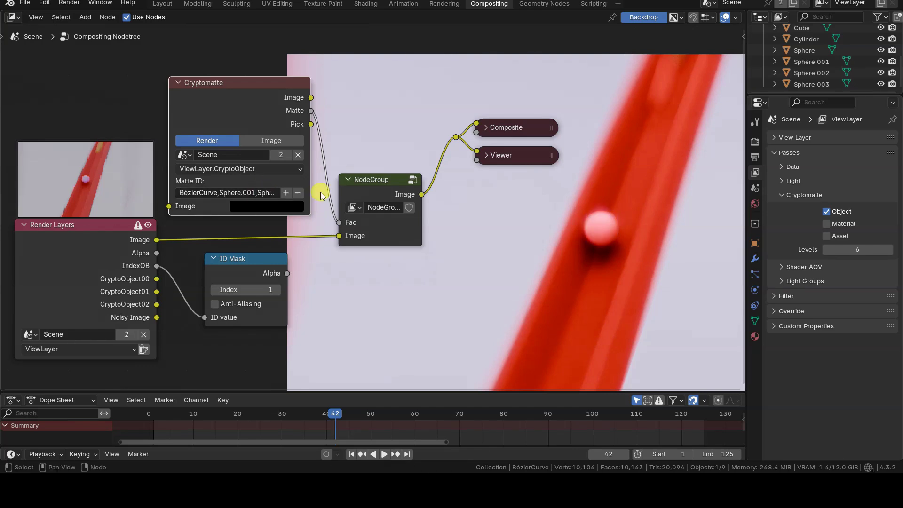
pyautogui.click(238, 193)
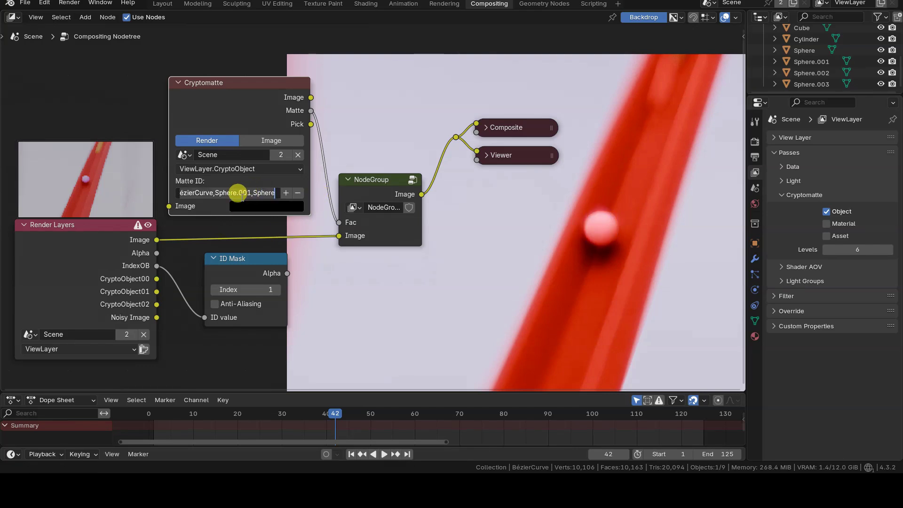
pyautogui.hotkey('ctrl', 'BackSpace')
pyautogui.hotkey('ctrl', 'BackSpace')
pyautogui.hotkey('ctrl', 'BackSpace')
pyautogui.hotkey('ctrl', 'BackSpace')
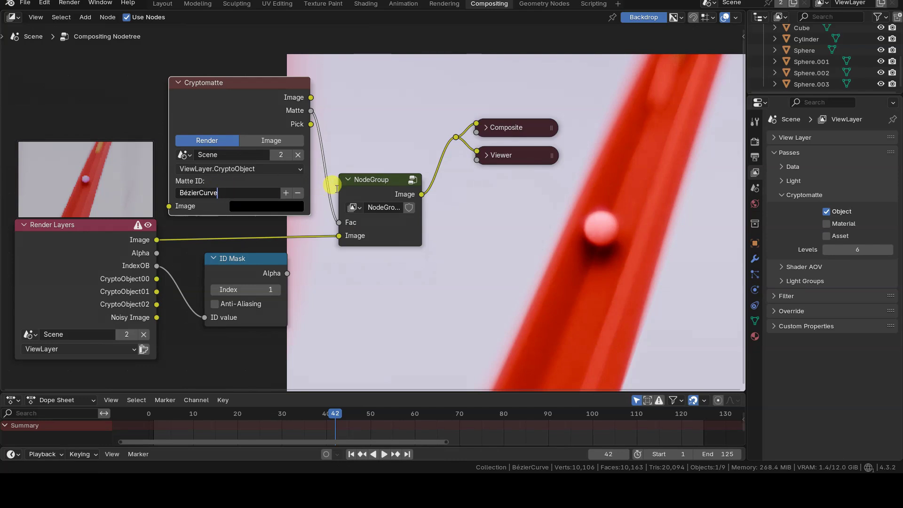
pyautogui.press('Return')
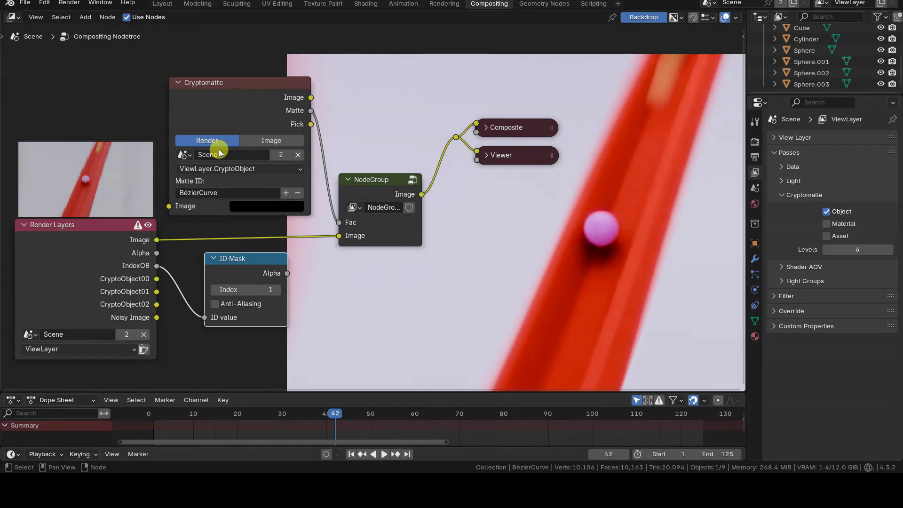
# - Nudge Render Layers left and Cryptomatte down-left, then link the Cryptomatte Image to the outputs
pyautogui.click(249, 84)
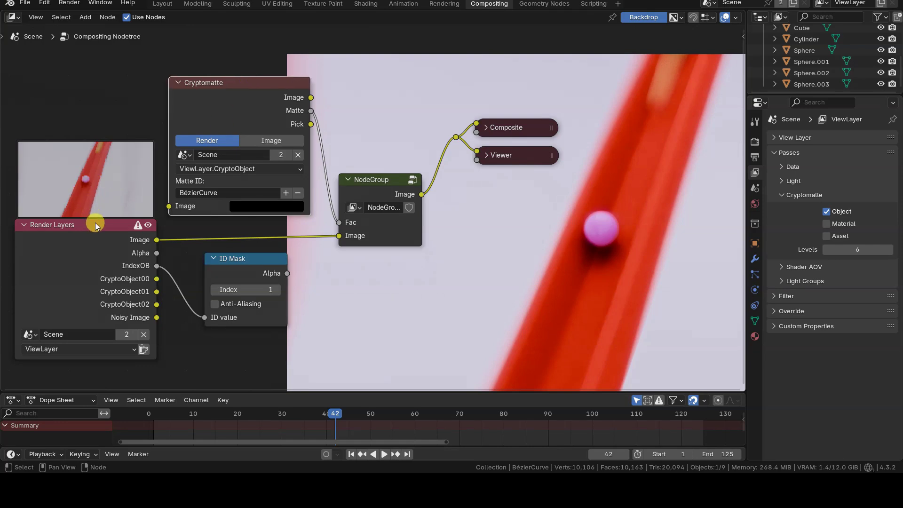
pyautogui.moveTo(95, 222); pyautogui.dragTo(84, 220)
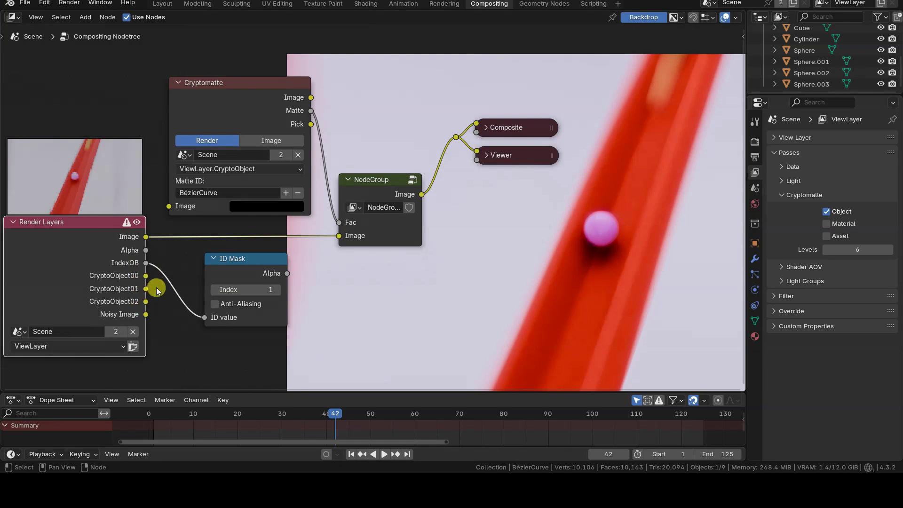
pyautogui.click(259, 83)
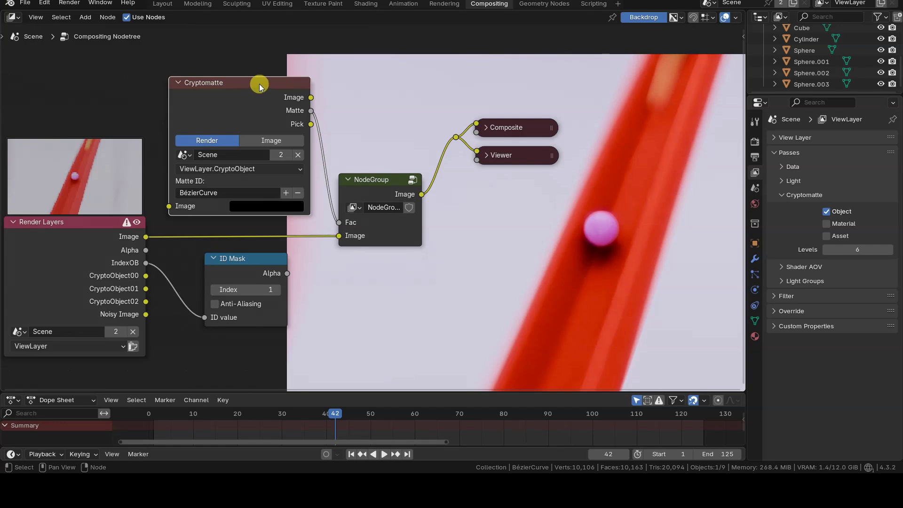
pyautogui.moveTo(260, 86); pyautogui.dragTo(257, 92)
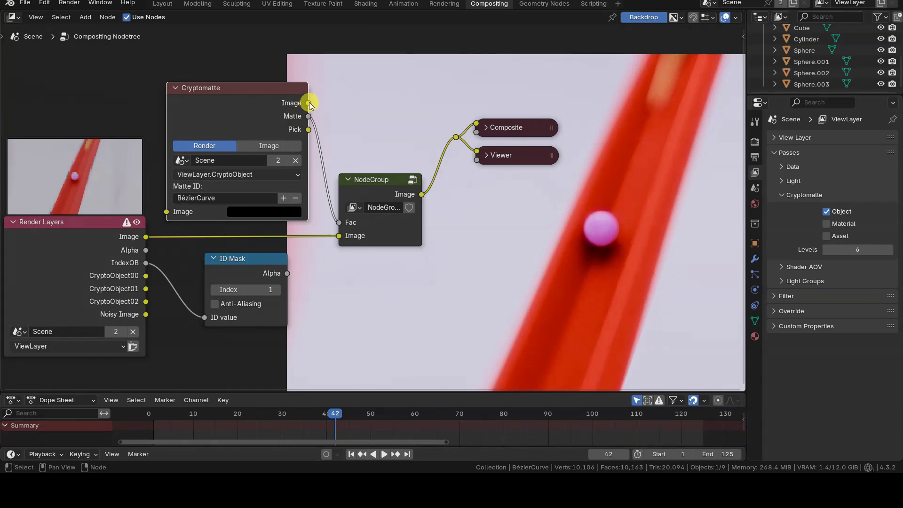
pyautogui.moveTo(309, 103); pyautogui.dragTo(456, 137)
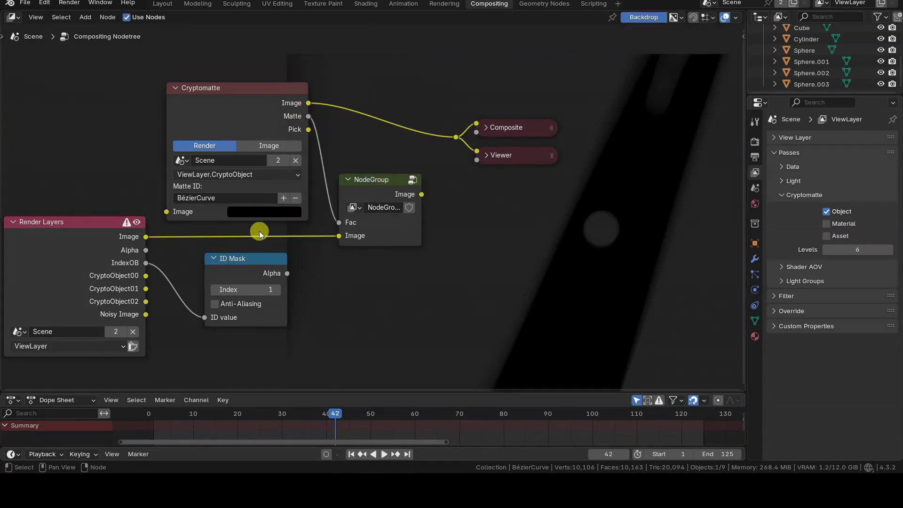
# - Feed the Render Layers image into the Cryptomatte node and shift that node up and right
pyautogui.moveTo(146, 237); pyautogui.dragTo(162, 216)
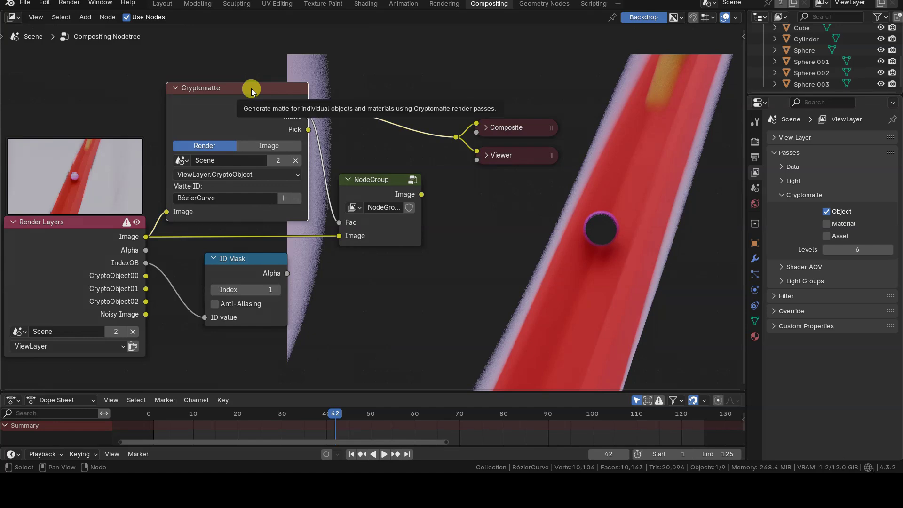
pyautogui.moveTo(251, 89)
pyautogui.mouseDown()
pyautogui.moveTo(257, 66)
pyautogui.moveTo(257, 75)
pyautogui.mouseUp()
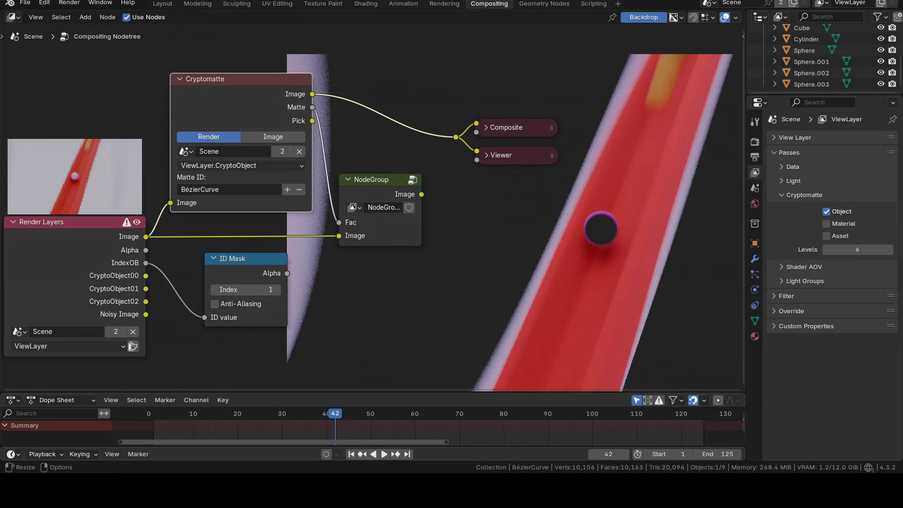
pyautogui.click(143, 230)
# - Send the Cryptomatte Matte to the outputs and unplug the Render Layers image from its Image input
pyautogui.click(259, 210)
pyautogui.moveTo(312, 107); pyautogui.dragTo(451, 134)
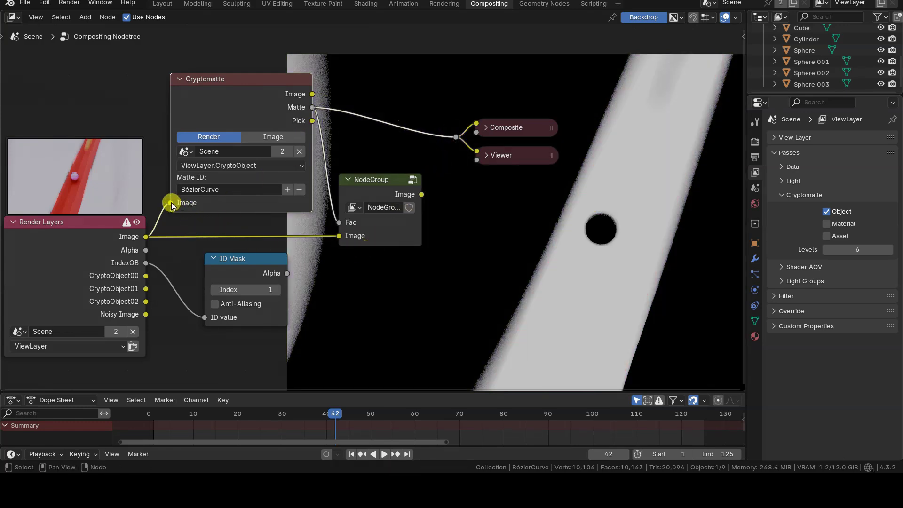
pyautogui.moveTo(171, 206); pyautogui.dragTo(157, 124)
pyautogui.click(140, 178)
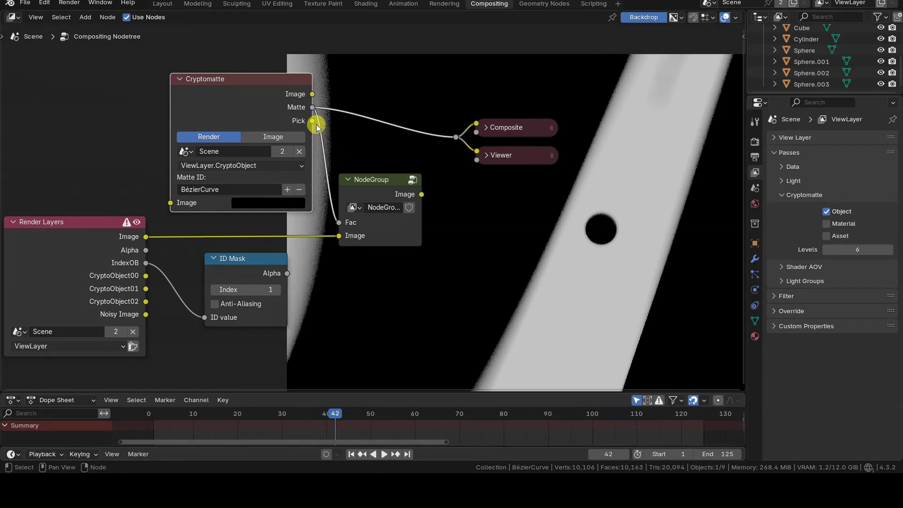
pyautogui.moveTo(313, 122); pyautogui.dragTo(455, 137)
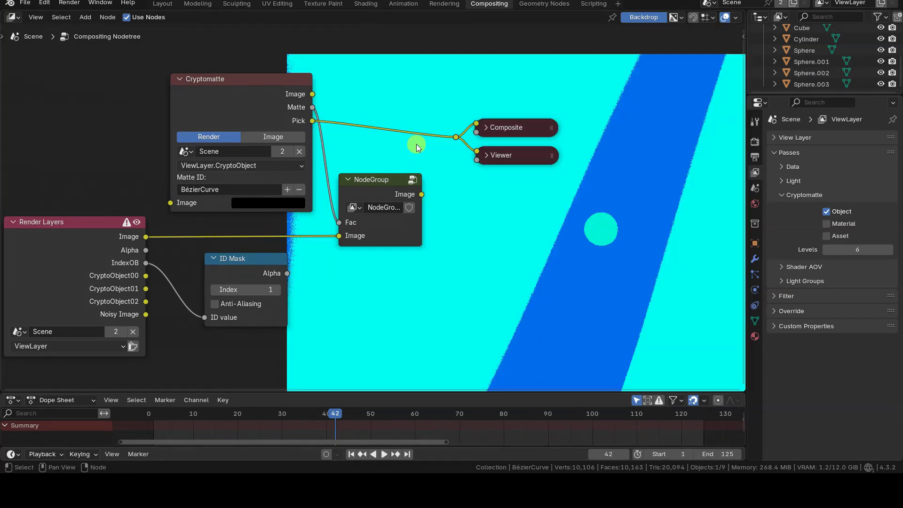
pyautogui.moveTo(247, 83)
pyautogui.mouseDown()
pyautogui.moveTo(216, 71)
pyautogui.moveTo(240, 86)
pyautogui.mouseUp()
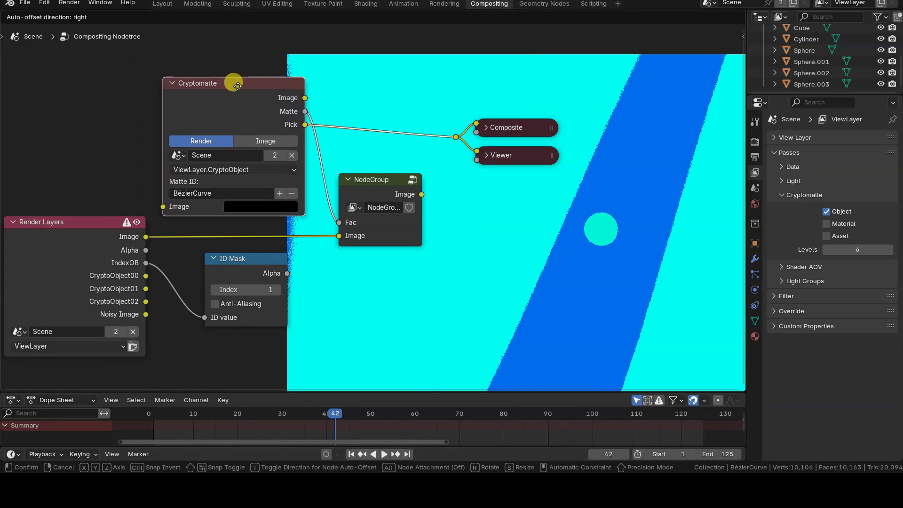
pyautogui.moveTo(240, 86); pyautogui.dragTo(243, 88)
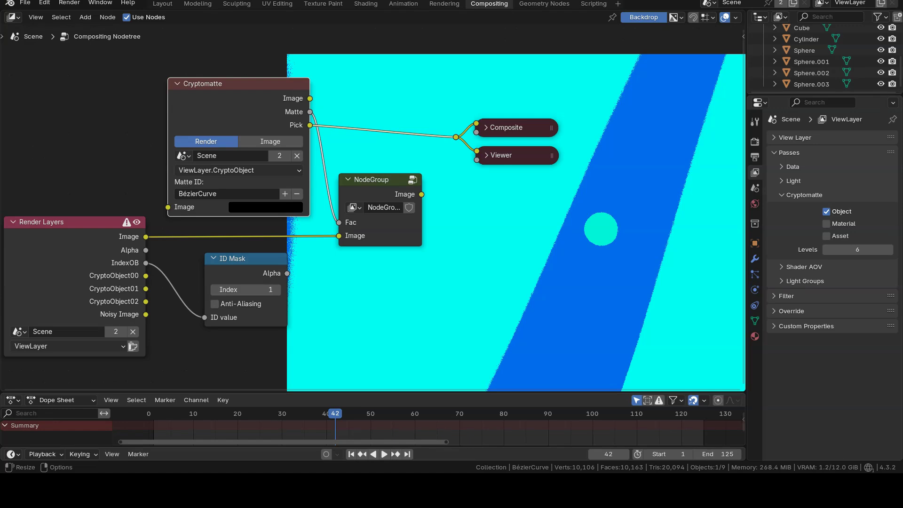
pyautogui.moveTo(310, 112); pyautogui.dragTo(455, 137)
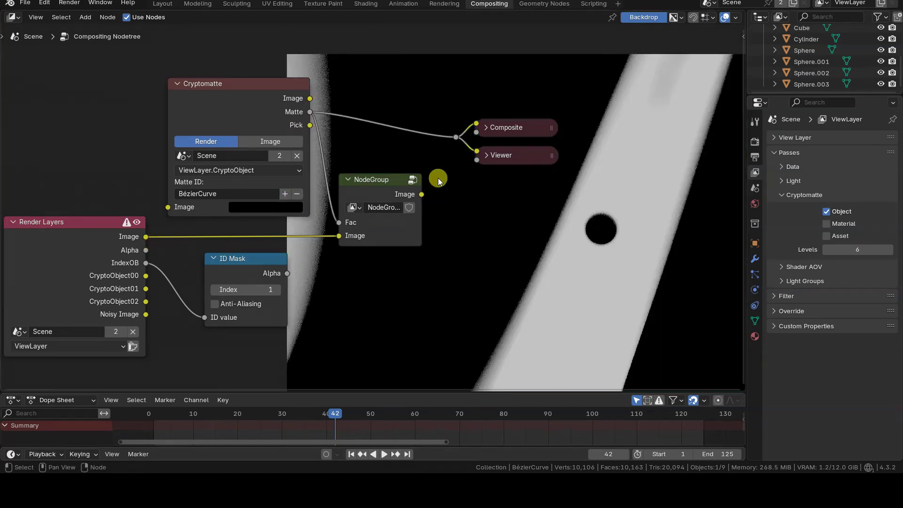
# - Link the NodeGroup image to the outputs, toggle its mute, and enter the group
pyautogui.moveTo(421, 194); pyautogui.dragTo(455, 137)
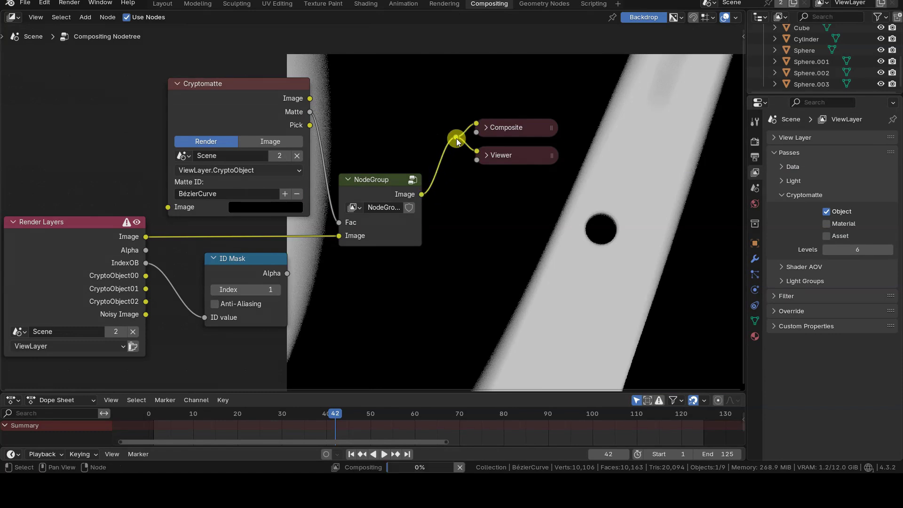
pyautogui.click(385, 179)
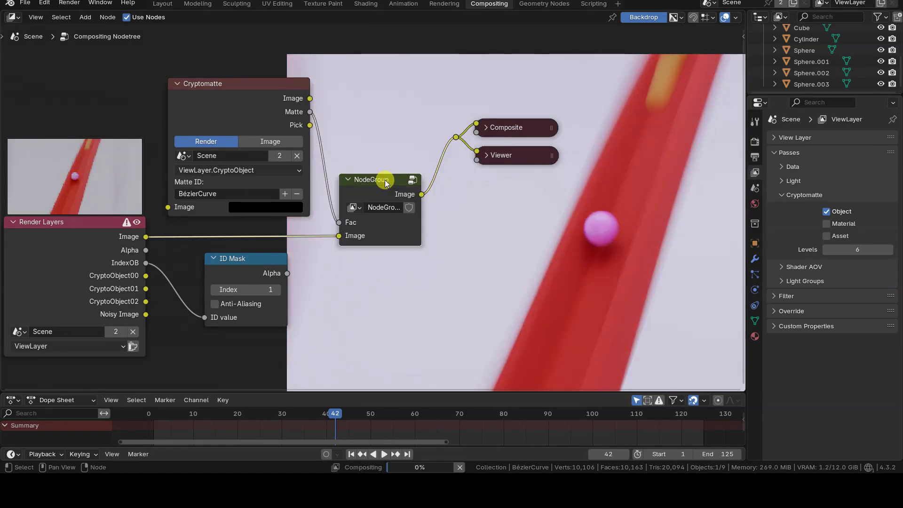
pyautogui.press('m')
pyautogui.press('m')
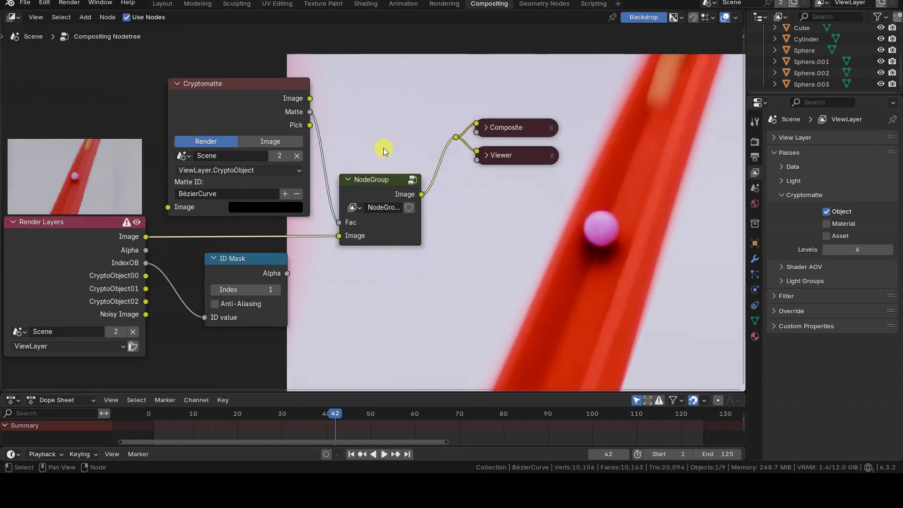
pyautogui.press('Tab')
# - Reposition the Set Alpha node slightly up and left inside the group
pyautogui.scroll(-2, 258, 175)
pyautogui.moveTo(258, 175); pyautogui.dragTo(276, 202, button='middle')
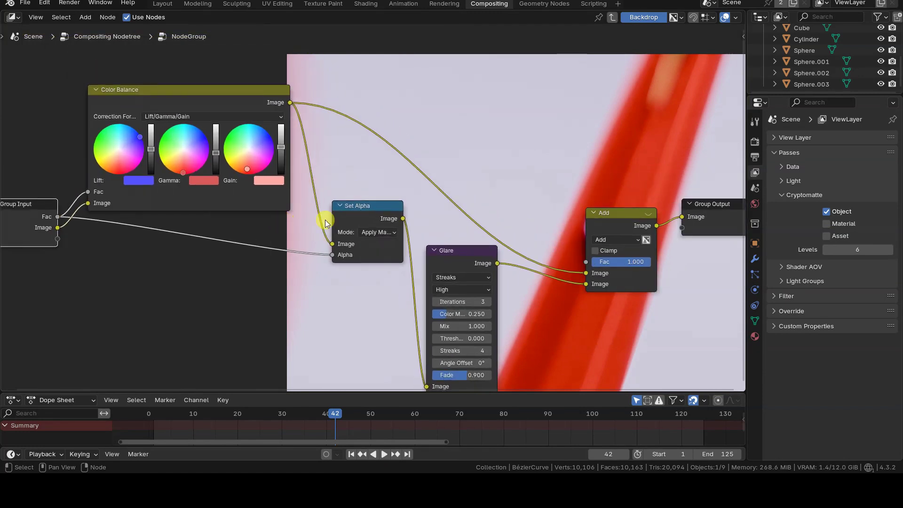
pyautogui.moveTo(339, 200)
pyautogui.mouseDown()
pyautogui.moveTo(350, 186)
pyautogui.moveTo(329, 170)
pyautogui.mouseUp()
pyautogui.moveTo(111, 203); pyautogui.dragTo(273, 262, button='middle')
pyautogui.scroll(2, 272, 262)
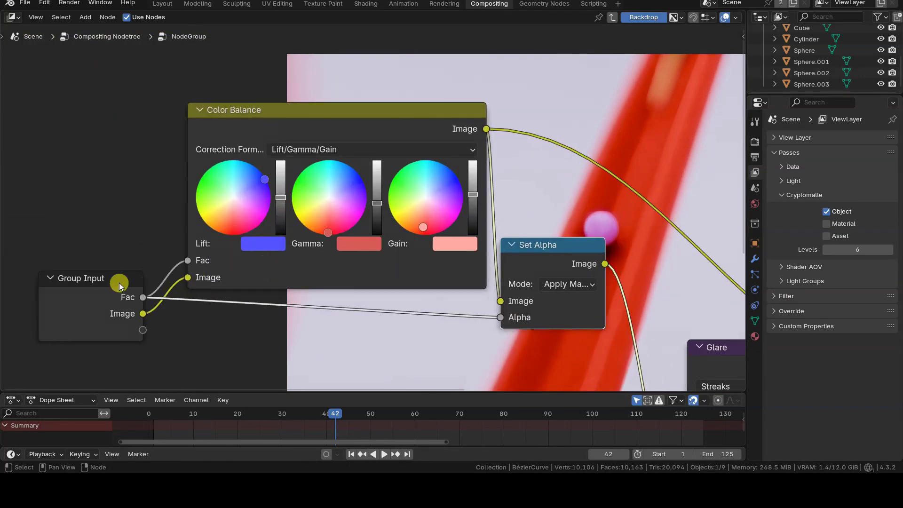
# - Mute the Color Balance node to compare the result with and without colour balance
pyautogui.click(312, 112)
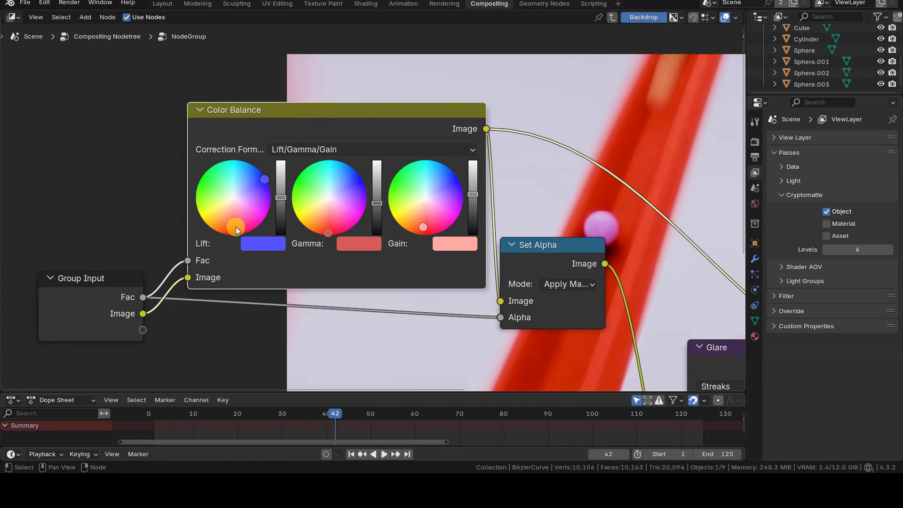
pyautogui.scroll(-1, 344, 232)
pyautogui.scroll(-1, 345, 231)
pyautogui.moveTo(435, 264); pyautogui.dragTo(397, 254, button='middle')
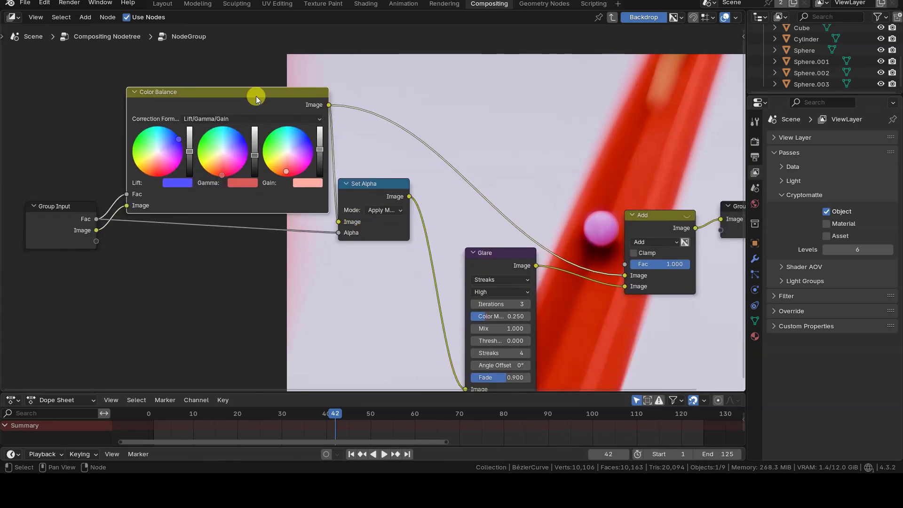
pyautogui.press('m')
pyautogui.press('m')
pyautogui.moveTo(370, 302); pyautogui.dragTo(256, 283, button='middle')
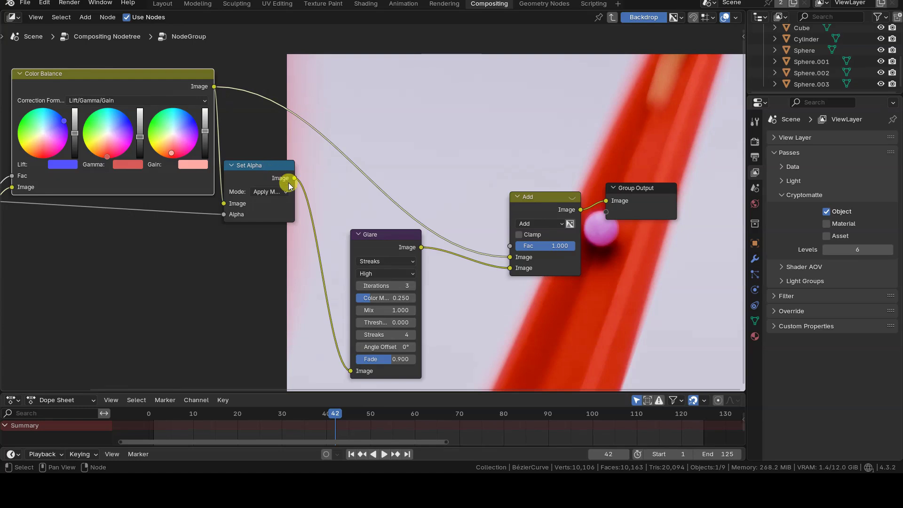
# - Preview Set Alpha and then Glare as the group output, muting and unmuting Glare to compare
pyautogui.moveTo(294, 179); pyautogui.dragTo(608, 202)
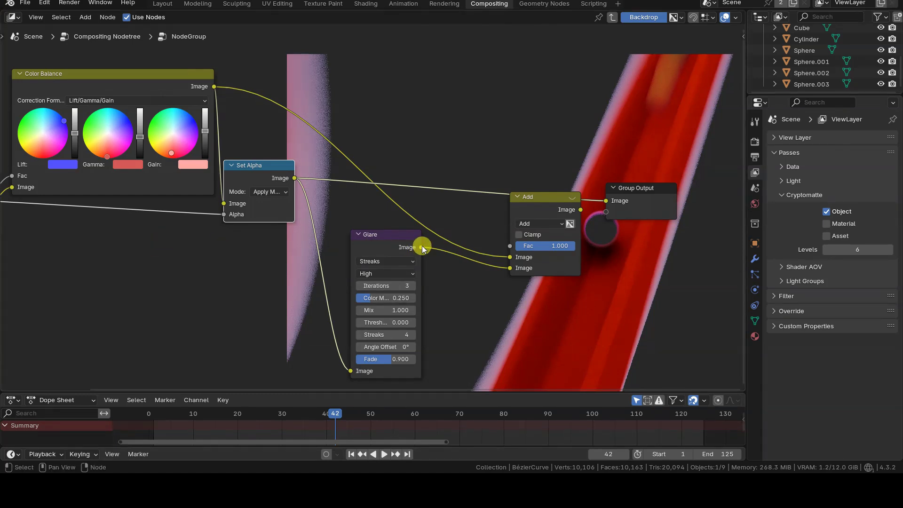
pyautogui.moveTo(422, 246); pyautogui.dragTo(607, 200)
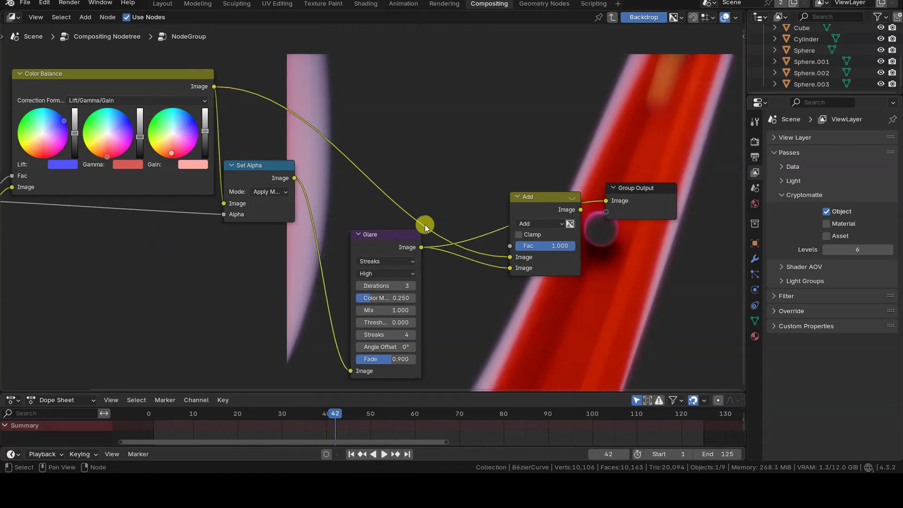
pyautogui.click(403, 235)
pyautogui.press('m')
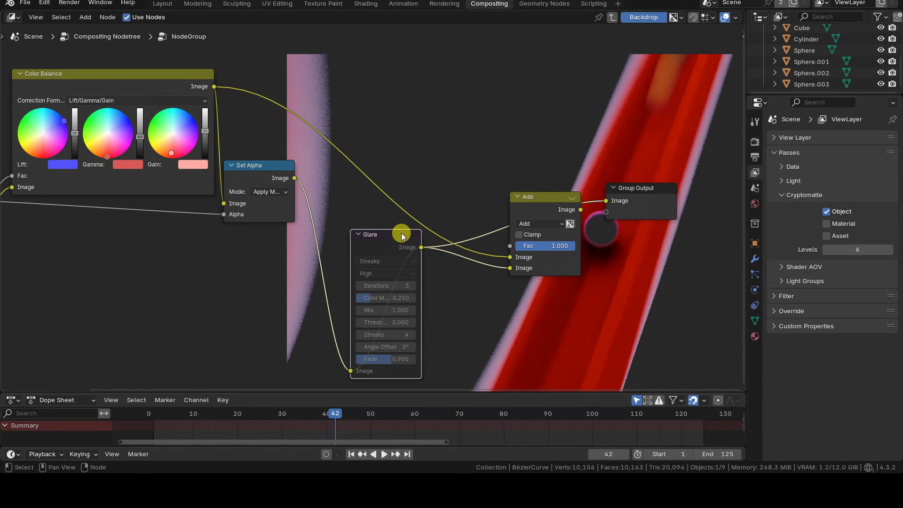
pyautogui.press('m')
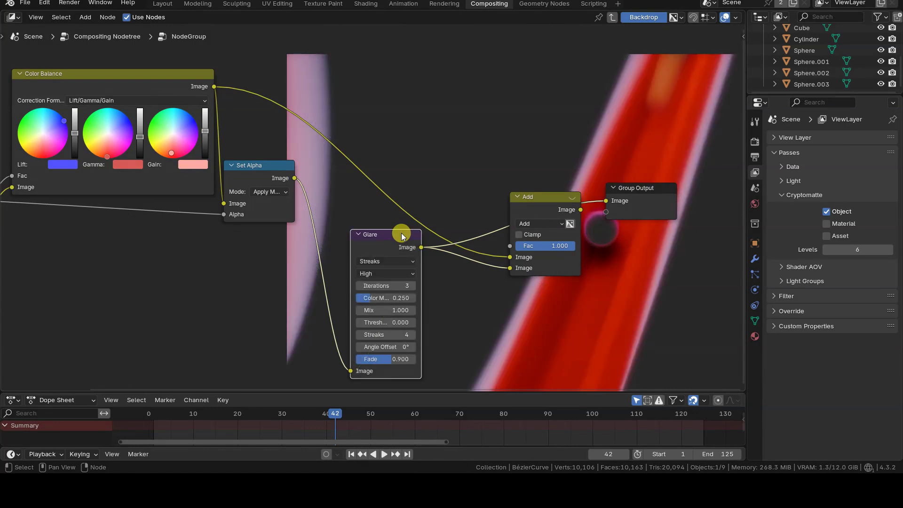
# - Connect the Add node to the Group Output and return to the main compositing tree
pyautogui.moveTo(581, 209); pyautogui.dragTo(606, 200)
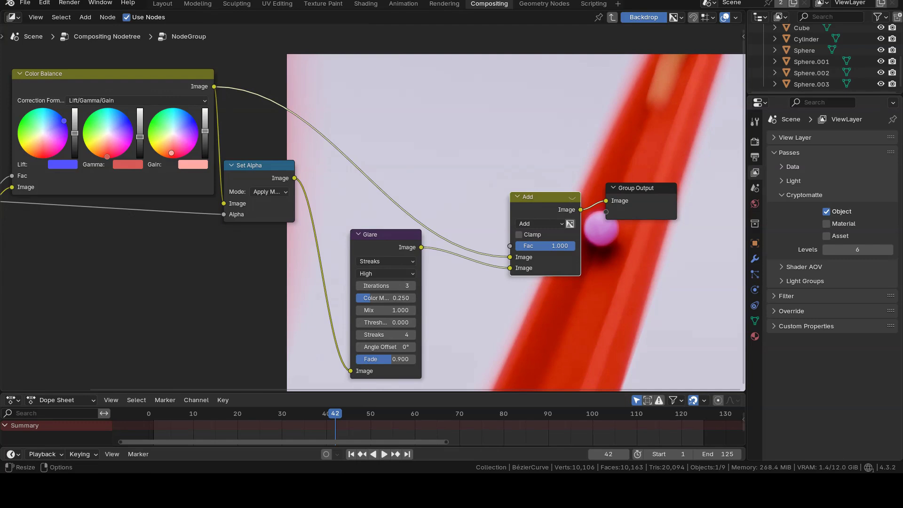
pyautogui.press('Tab')
pyautogui.scroll(2, 262, 268)
# - Link the ID Mask alpha to the NodeGroup's Fac, lower the group node and enlarge the backdrop
pyautogui.scroll(1, 284, 286)
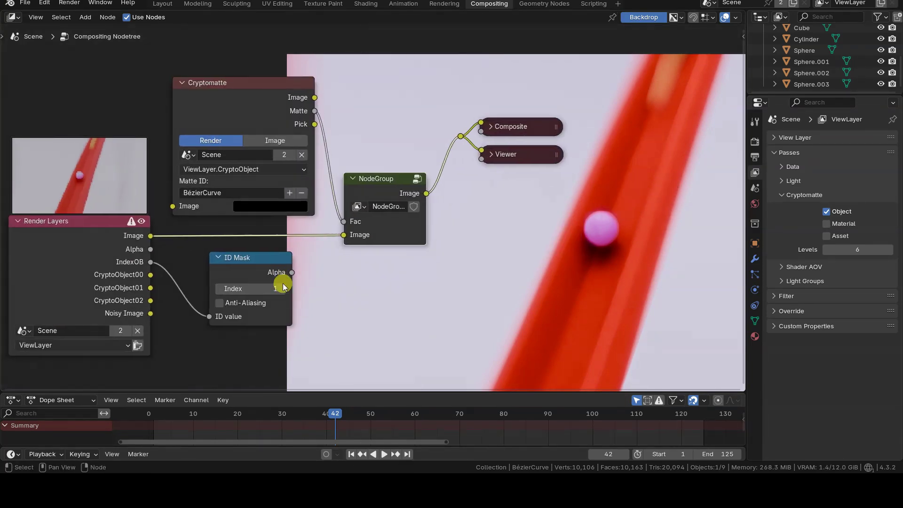
pyautogui.moveTo(291, 273); pyautogui.dragTo(344, 221)
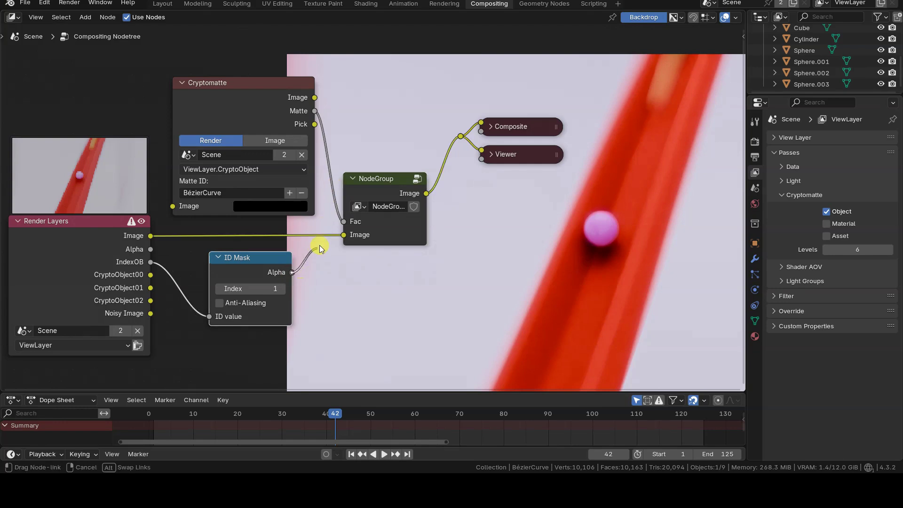
pyautogui.moveTo(386, 183); pyautogui.dragTo(389, 203)
pyautogui.click(397, 209)
pyautogui.hotkey('alt', 'v')
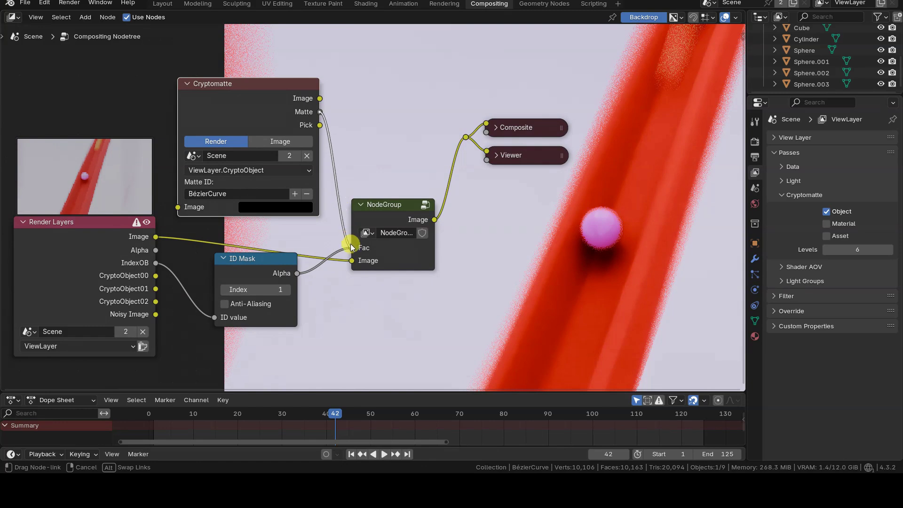
# - Compare ID Mask alpha against Cryptomatte Matte as the group's Fac, settling on Cryptomatte Matte
pyautogui.moveTo(320, 111); pyautogui.dragTo(352, 248)
pyautogui.moveTo(297, 274); pyautogui.dragTo(351, 248)
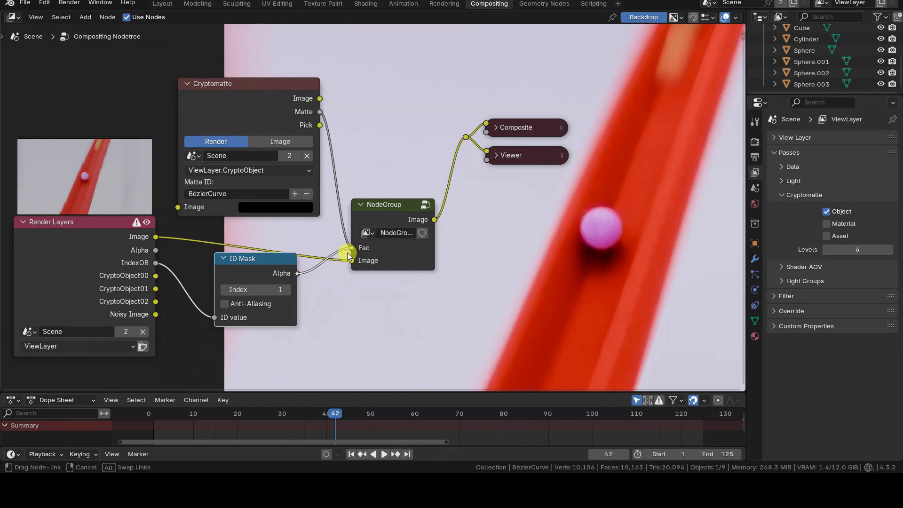
pyautogui.moveTo(278, 259)
pyautogui.mouseDown()
pyautogui.moveTo(273, 284)
pyautogui.moveTo(453, 145)
pyautogui.mouseUp()
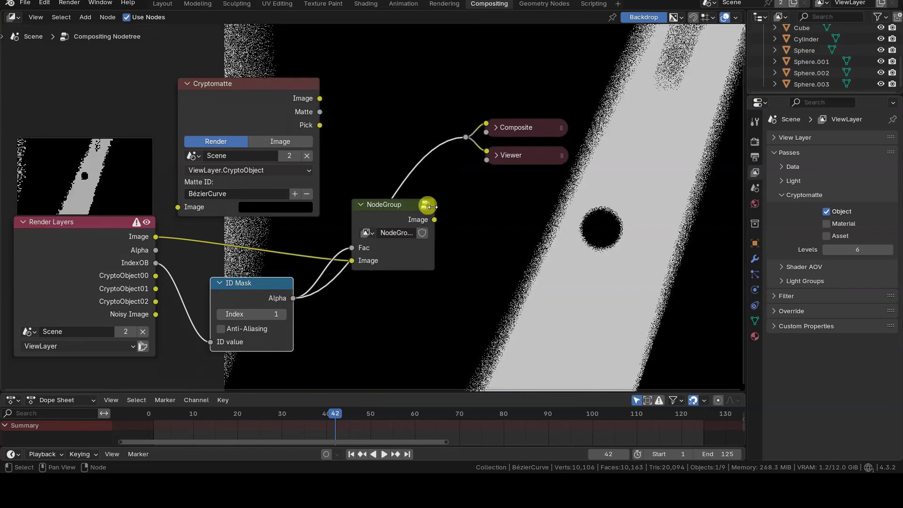
pyautogui.moveTo(320, 112)
pyautogui.mouseDown()
pyautogui.moveTo(455, 137)
pyautogui.moveTo(429, 182)
pyautogui.mouseUp()
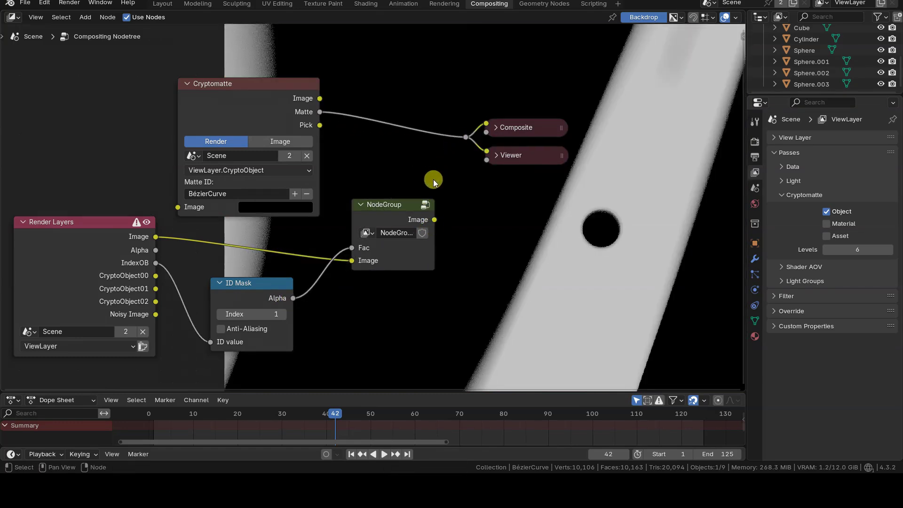
pyautogui.moveTo(434, 220); pyautogui.dragTo(466, 137)
pyautogui.click(89, 251)
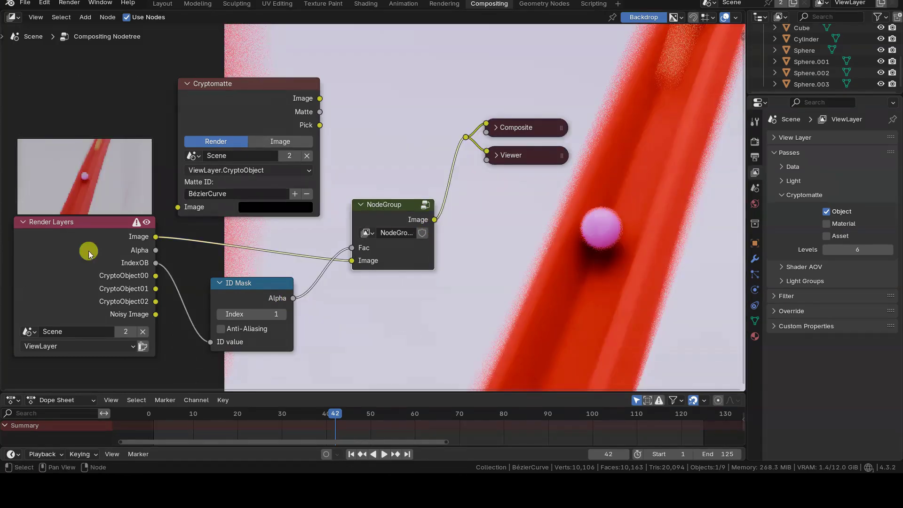
pyautogui.moveTo(320, 111); pyautogui.dragTo(348, 248)
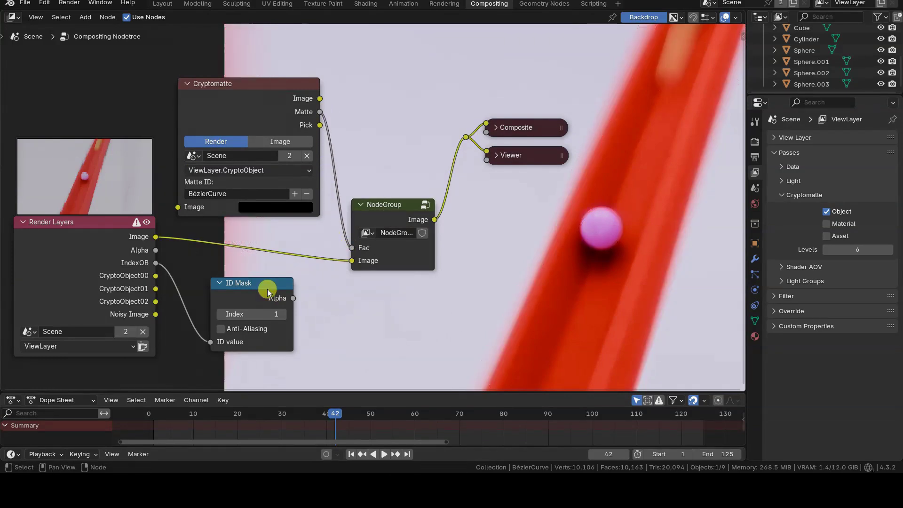